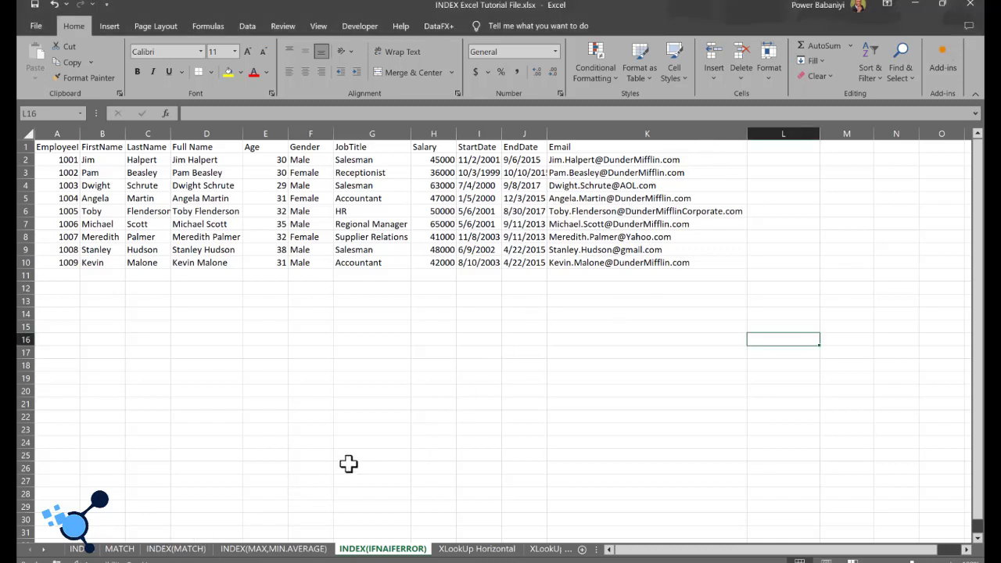
Step: Review the email lookup formula in cell Q2 of the INDEX(MATCH) sheet
{"action": "left_click", "coordinate": [168, 550]}
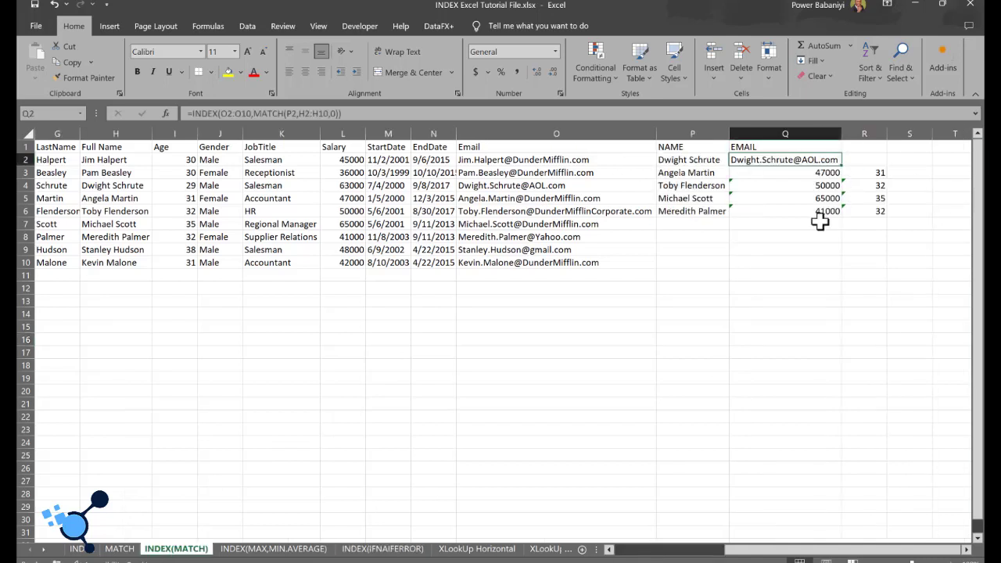
{"action": "left_click", "coordinate": [791, 248]}
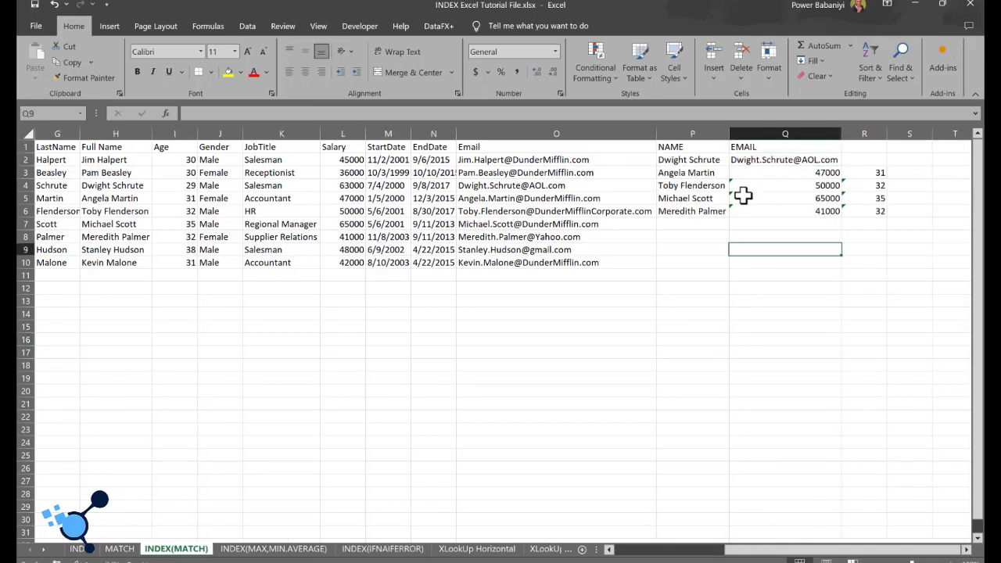
{"action": "left_click", "coordinate": [756, 160]}
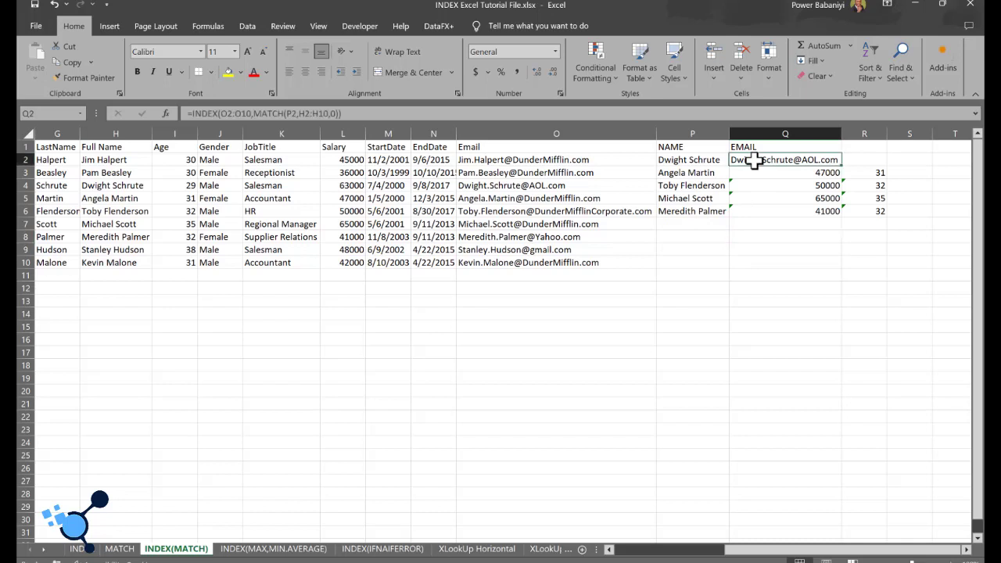
Step: On the INDEX(IFNAIFERROR) sheet, enter a full name in L2 that is not in the employee list
{"action": "left_click", "coordinate": [406, 548]}
{"action": "left_click", "coordinate": [778, 158]}
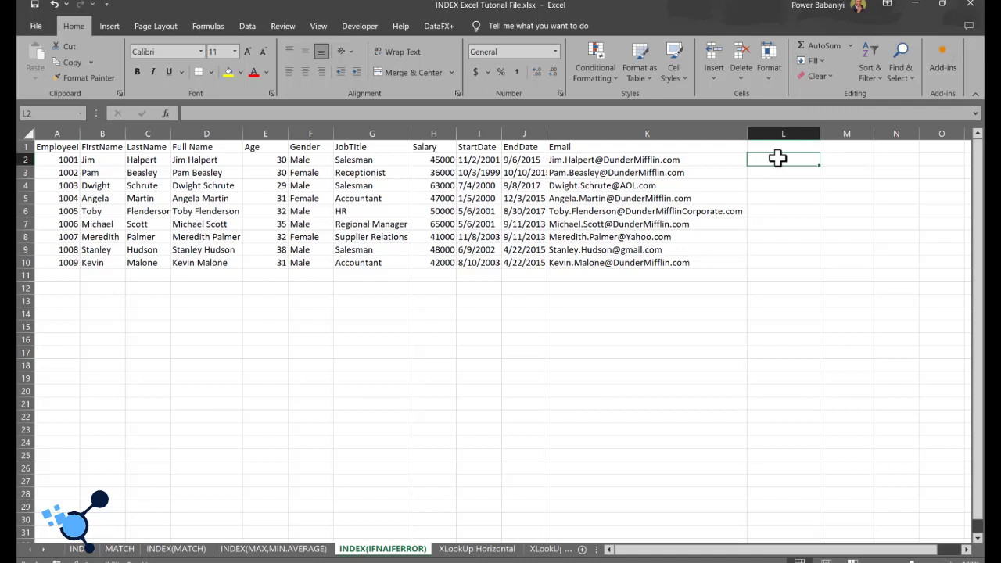
{"action": "type", "text": "Omof"}
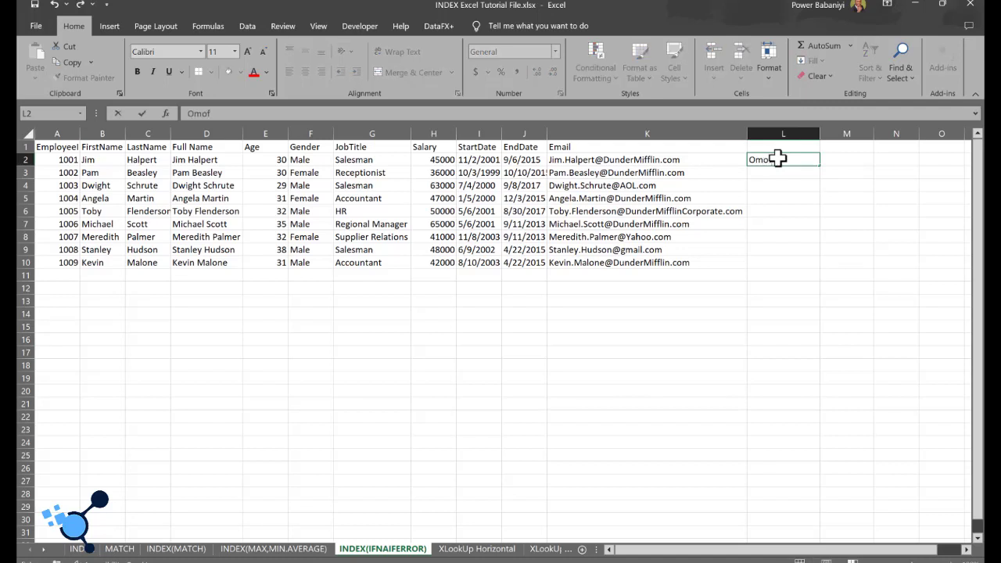
{"action": "type", "text": "e Bukola"}
{"action": "left_click", "coordinate": [831, 168]}
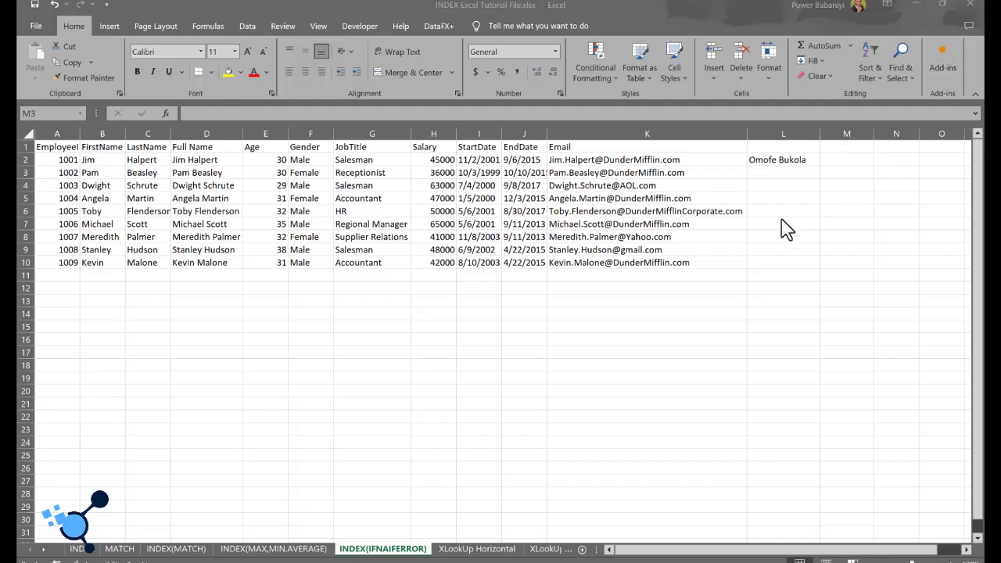
{"action": "left_click", "coordinate": [798, 158]}
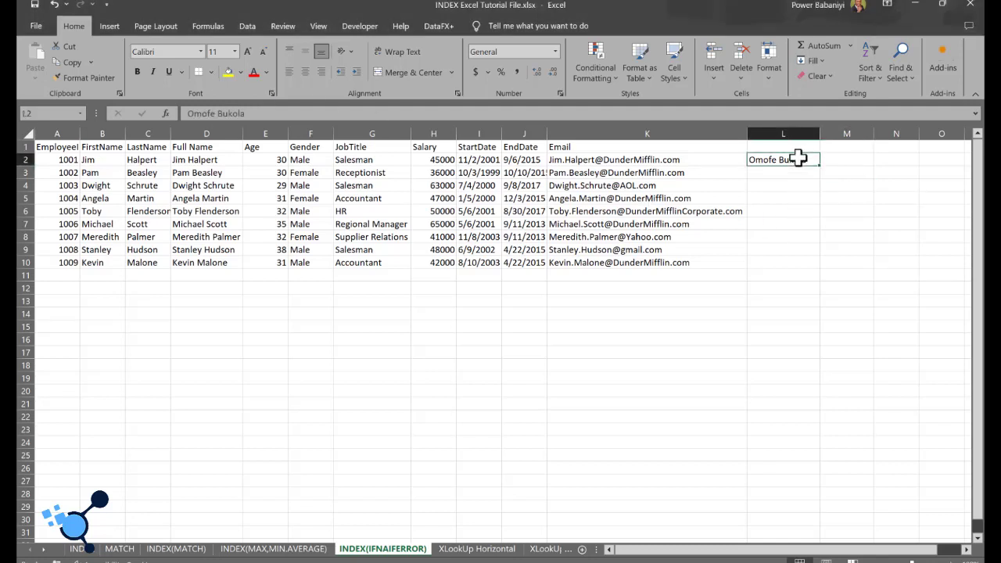
Step: Start an INDEX formula in M2 with the email range K2:K10 as its array
{"action": "left_click", "coordinate": [843, 161]}
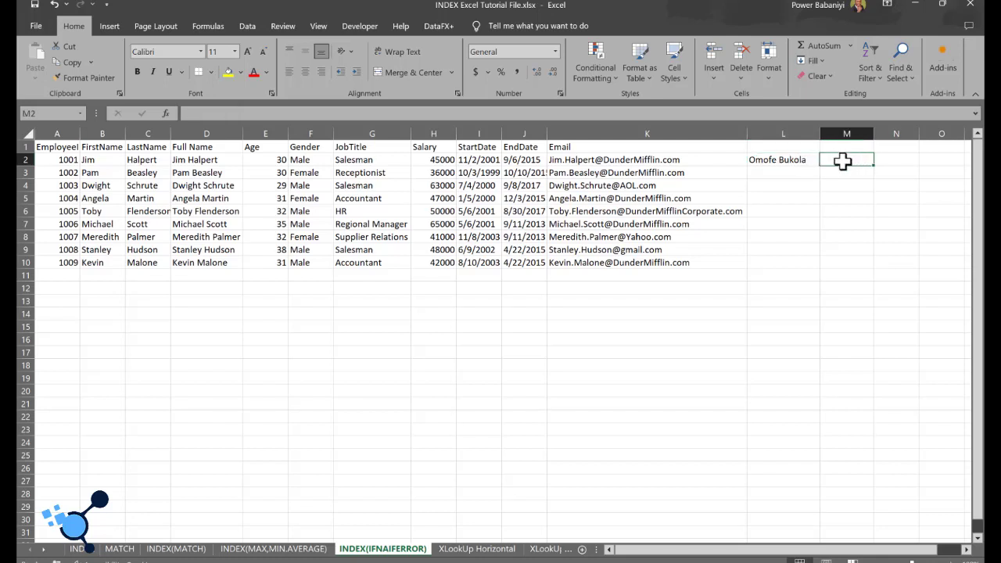
{"action": "type", "text": "=index"}
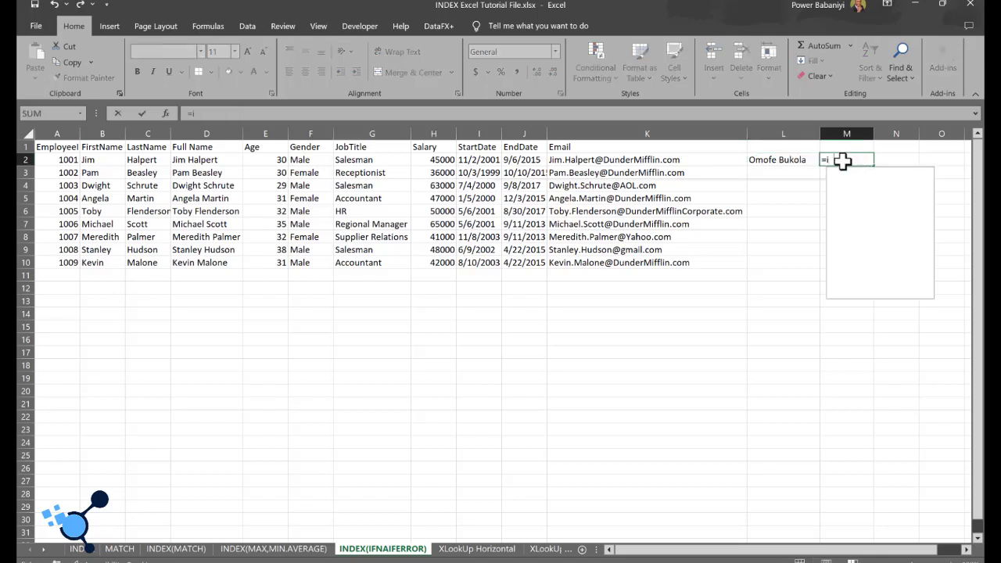
{"action": "key", "text": "BackSpace"}
{"action": "key", "text": "BackSpace"}
{"action": "key", "text": "BackSpace"}
{"action": "key", "text": "BackSpace"}
{"action": "key", "text": "BackSpace"}
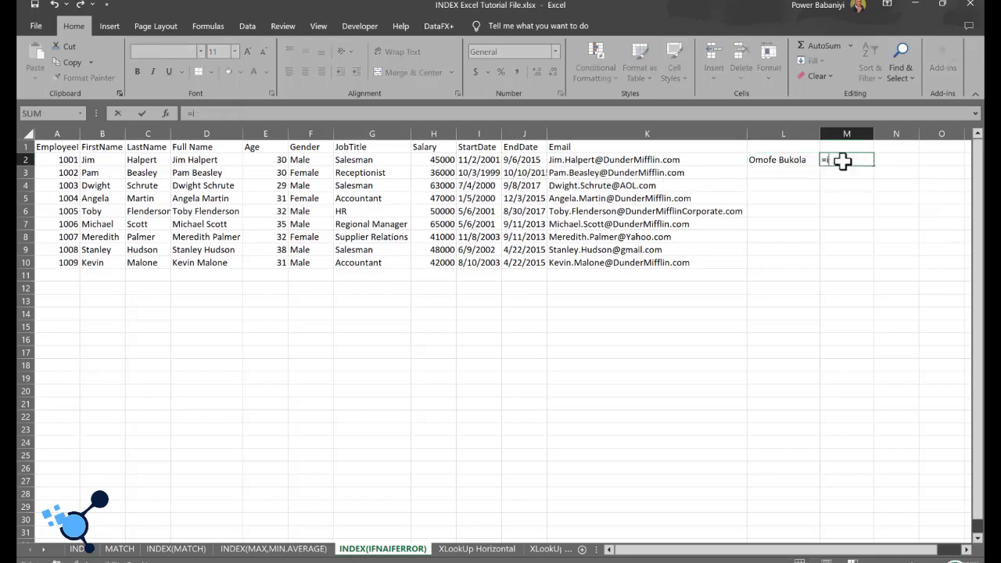
{"action": "type", "text": "INDEX("}
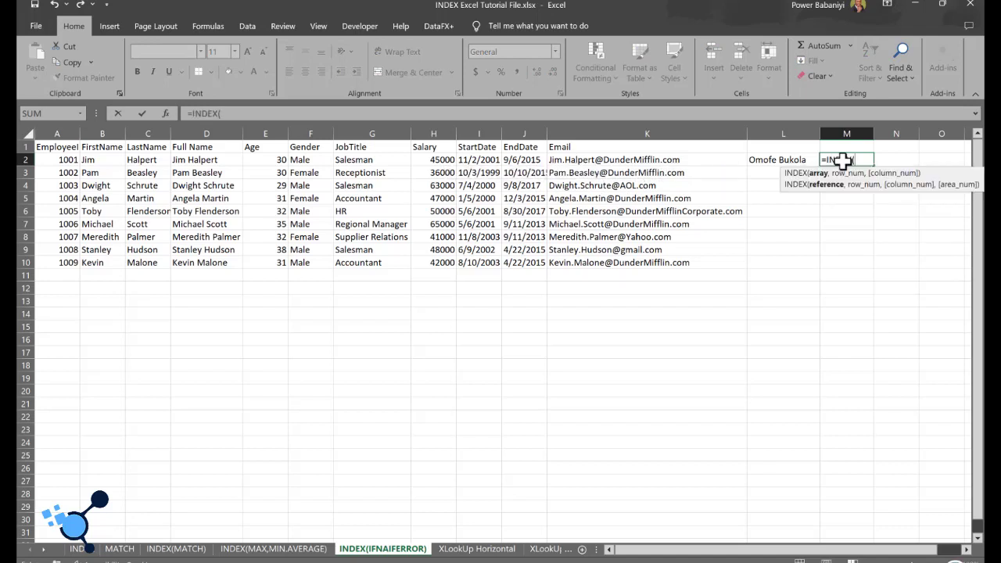
{"action": "left_click", "coordinate": [642, 159]}
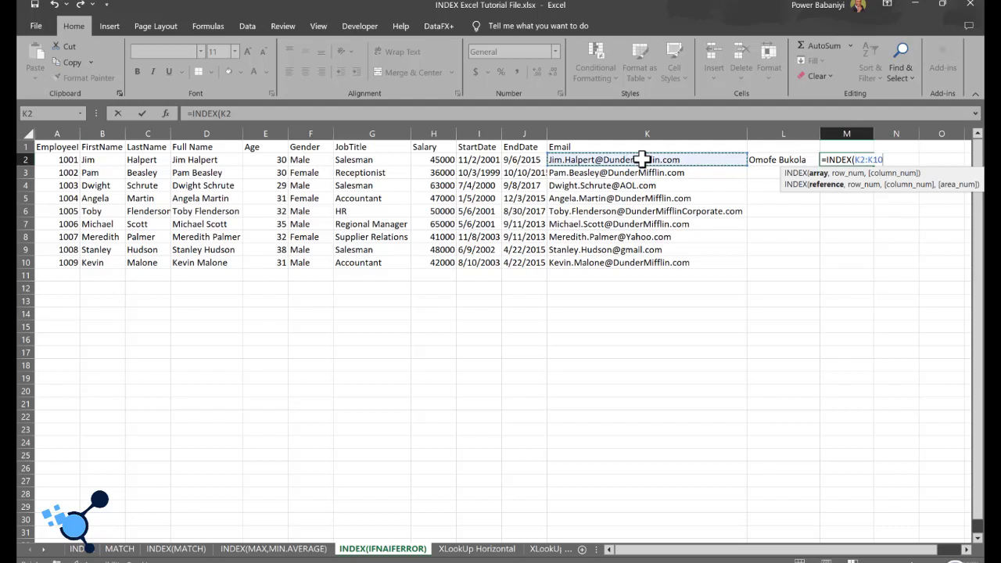
{"action": "key", "text": "ctrl+shift+Down"}
Step: Complete the M2 formula with MATCH(L2,D2:D10,0) as the row number, looking up the name in the Full Name column
{"action": "type", "text": ",MATCH"}
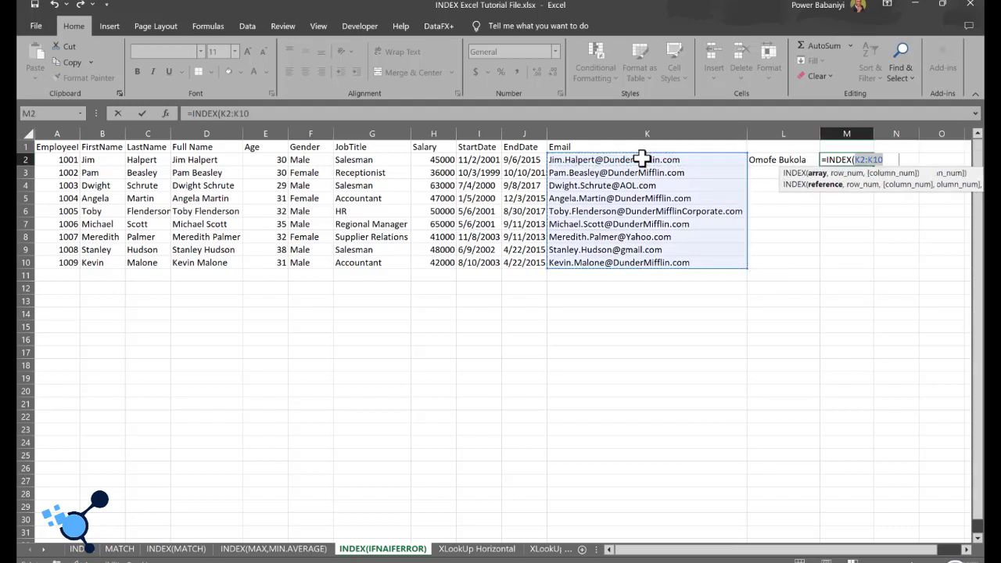
{"action": "type", "text": "("}
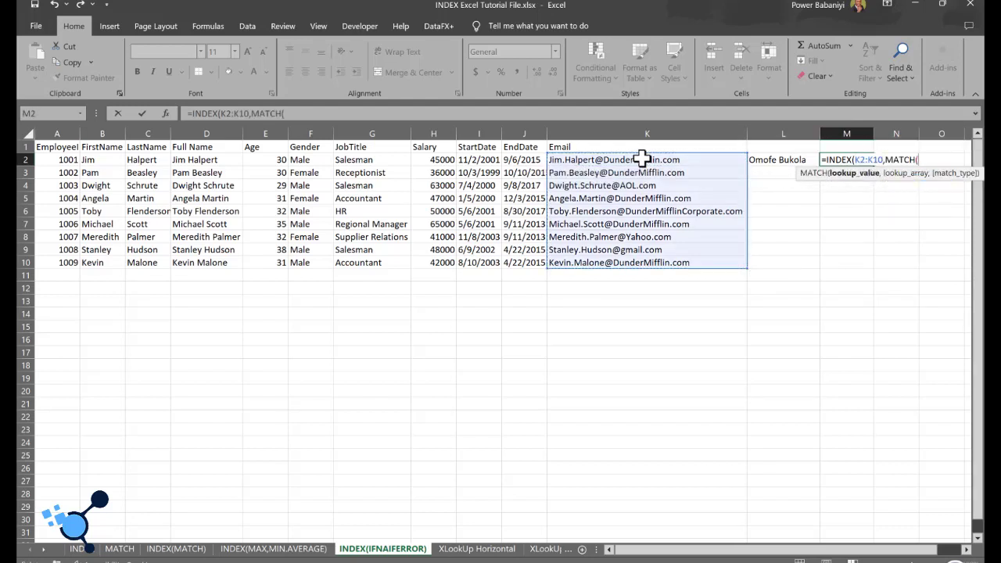
{"action": "left_click", "coordinate": [785, 158]}
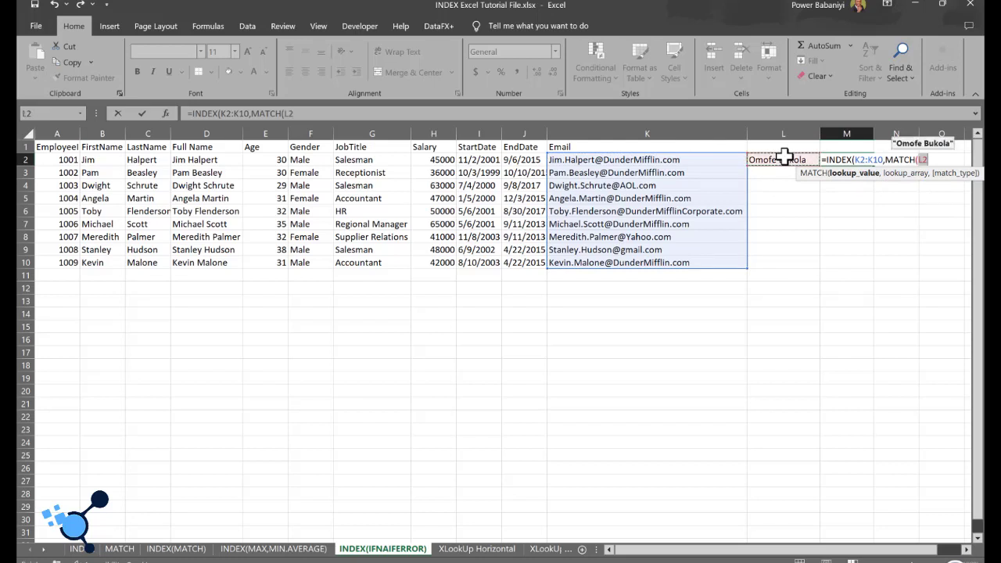
{"action": "type", "text": ","}
{"action": "left_click", "coordinate": [226, 158]}
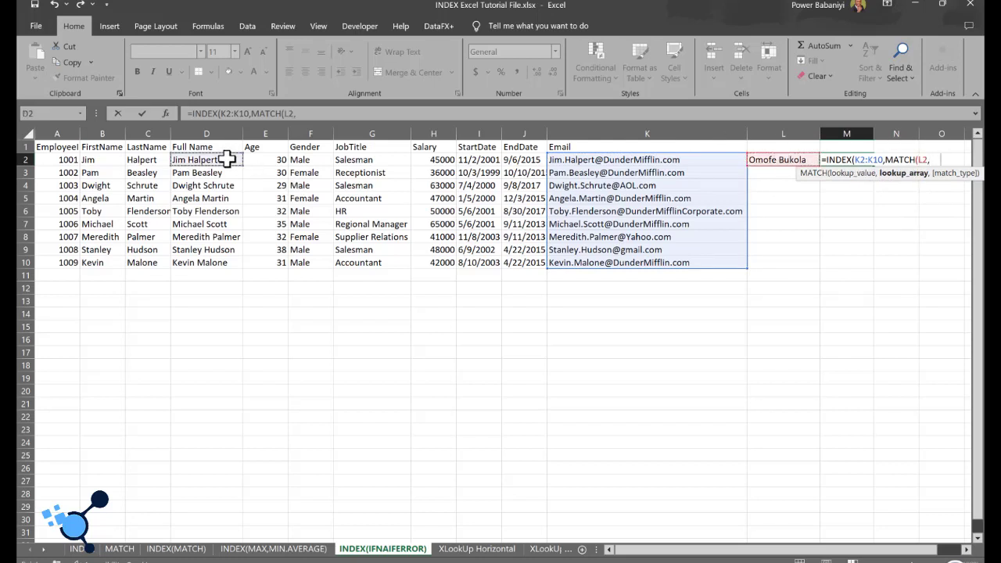
{"action": "key", "text": "ctrl+shift+Down"}
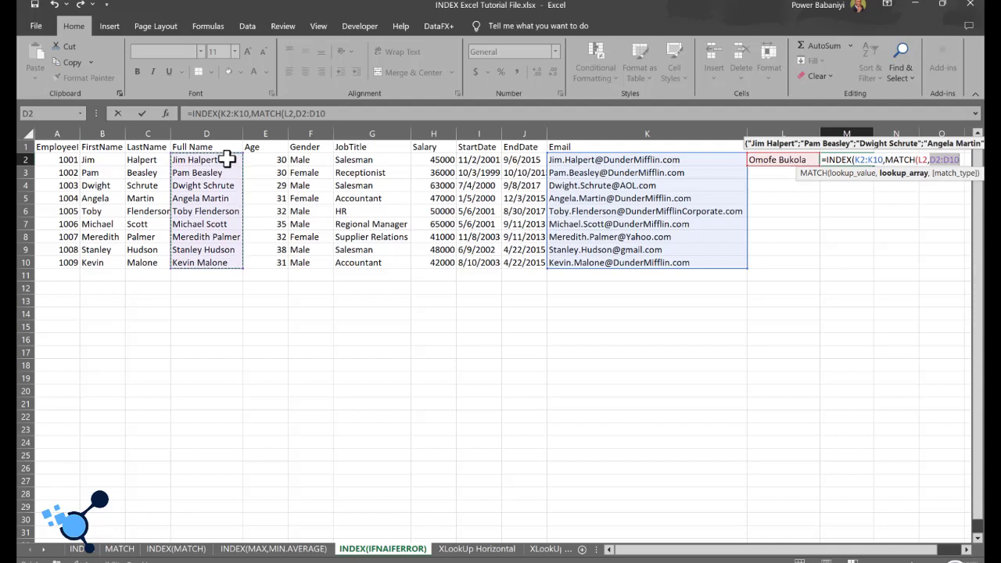
{"action": "type", "text": ",0))"}
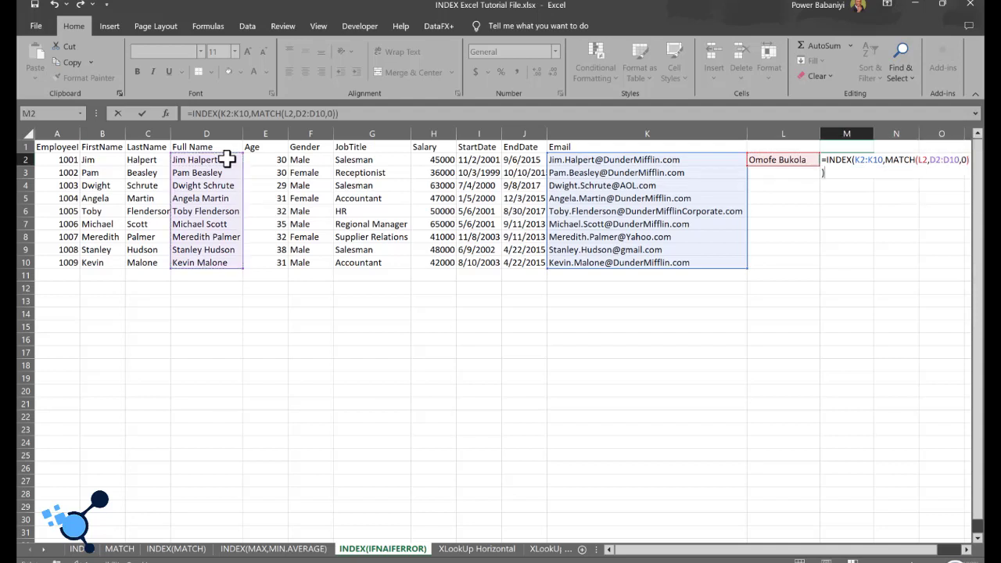
{"action": "key", "text": "Return"}
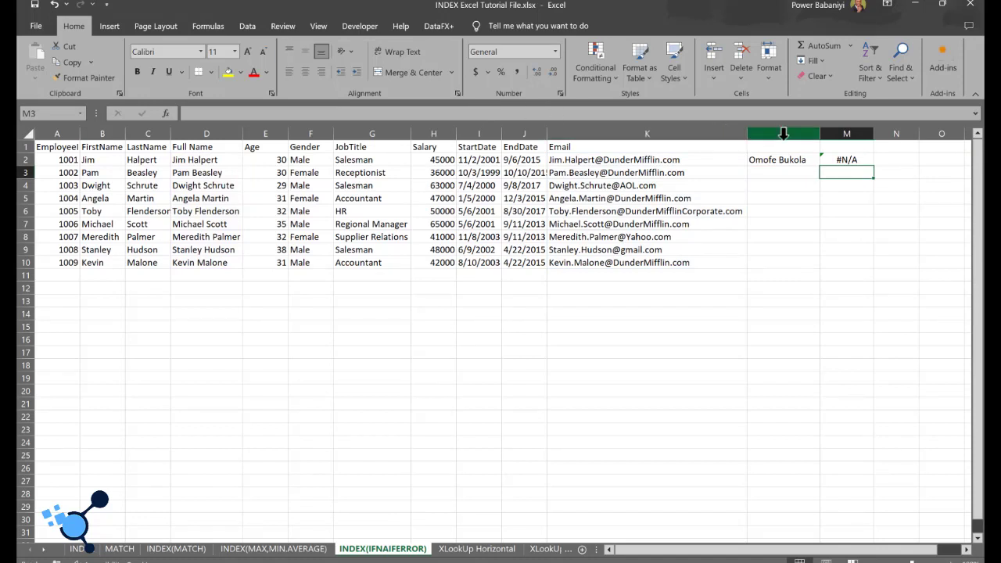
{"action": "left_click", "coordinate": [855, 160]}
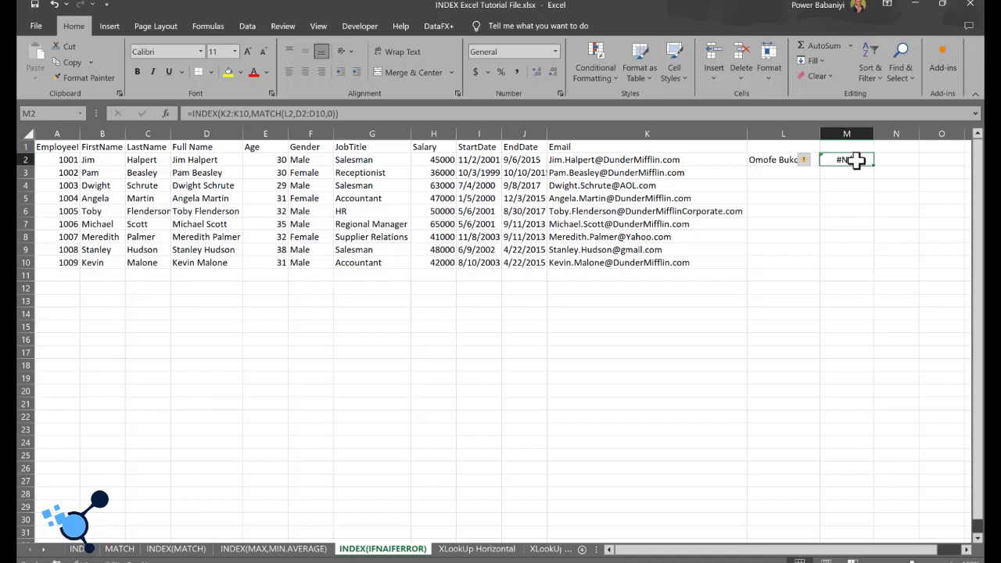
{"action": "mouse_move", "coordinate": [799, 166]}
{"action": "left_click", "coordinate": [763, 164]}
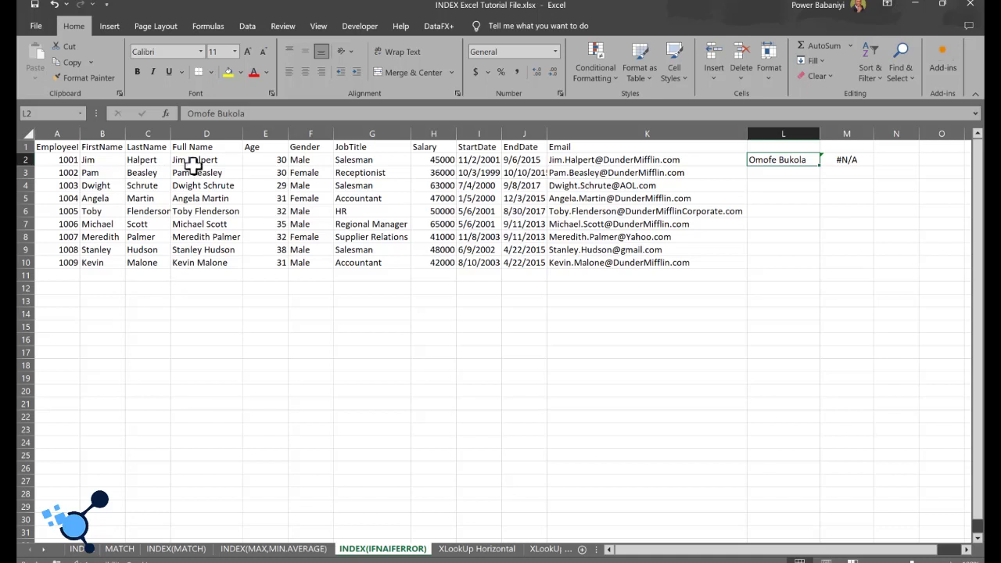
{"action": "left_click", "coordinate": [865, 170]}
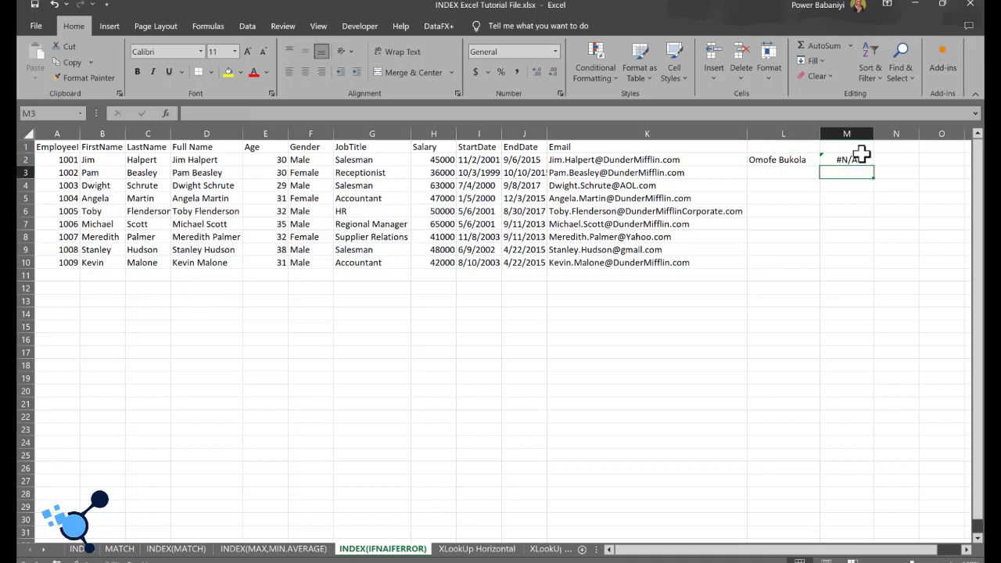
{"action": "left_click", "coordinate": [858, 160]}
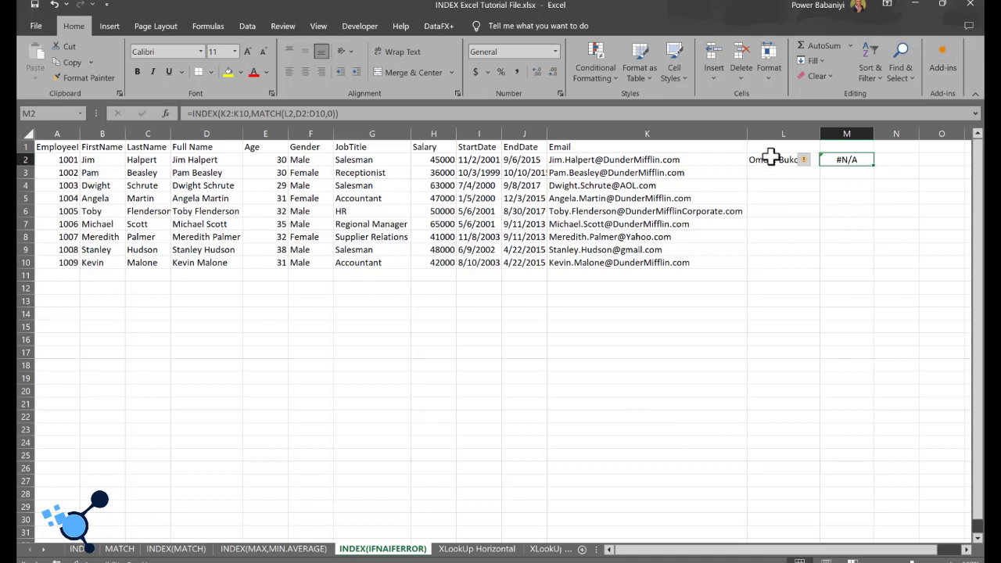
Step: Replace the lookup name in L2 with a copy of the full name in D10
{"action": "left_click", "coordinate": [215, 262]}
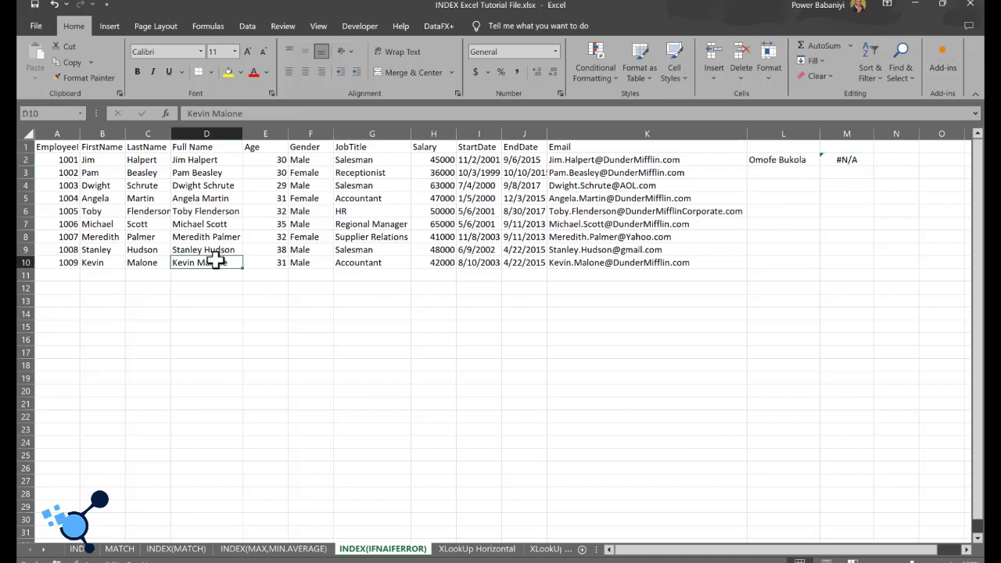
{"action": "key", "text": "ctrl+c"}
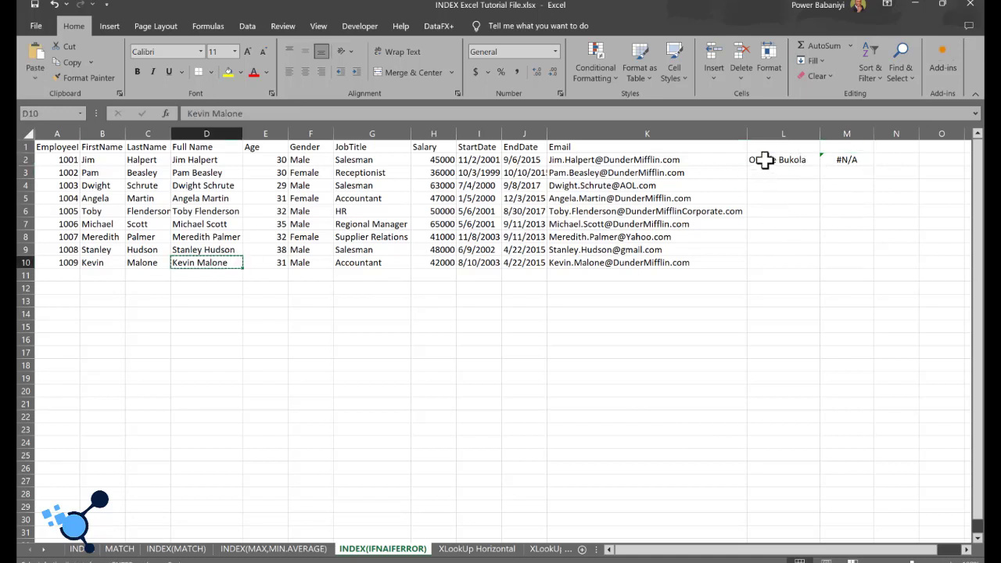
{"action": "left_click", "coordinate": [764, 160]}
{"action": "key", "text": "ctrl+v"}
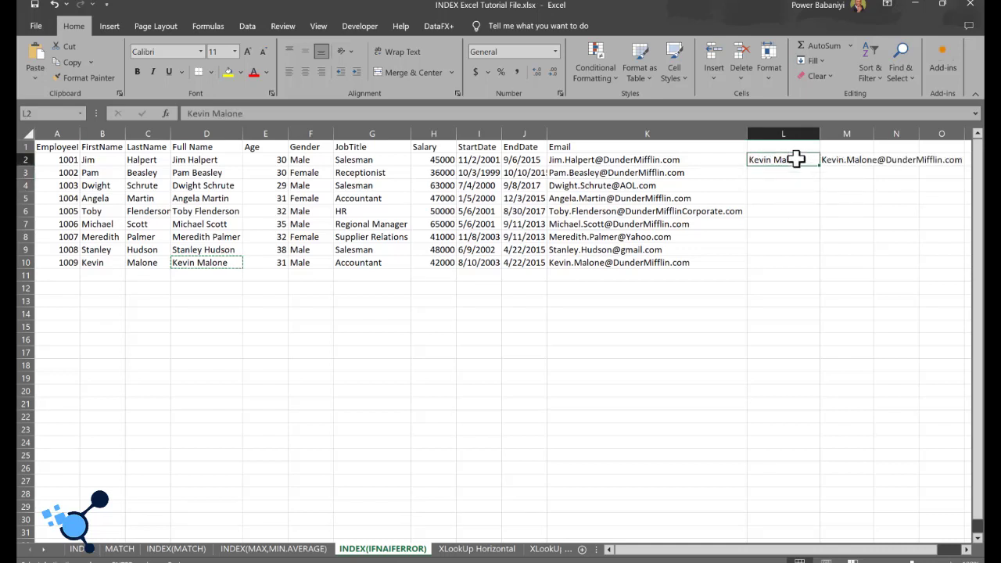
Step: Misspell the name in L2 by inserting an extra "r" before its last letter
{"action": "double_click", "coordinate": [798, 159]}
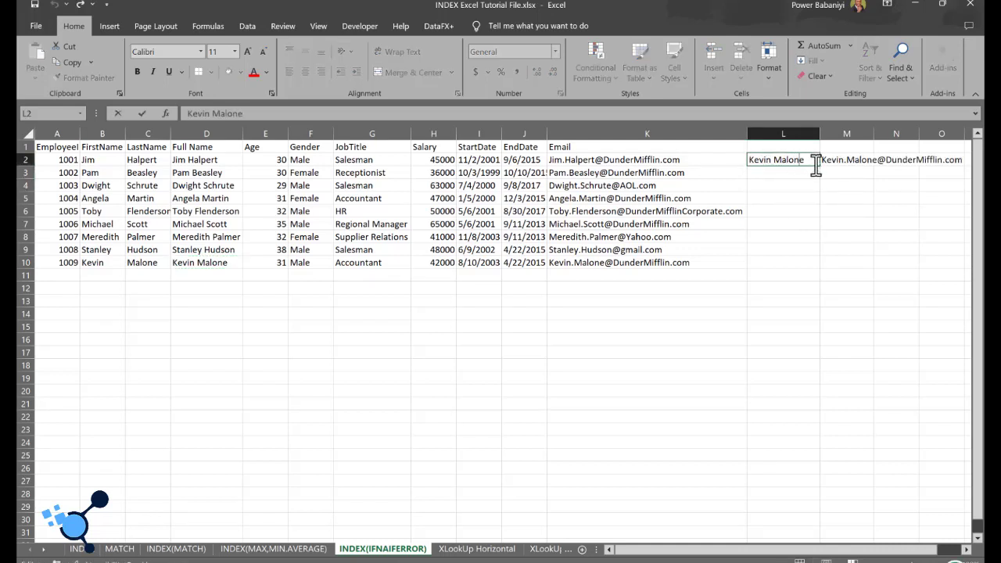
{"action": "type", "text": "r"}
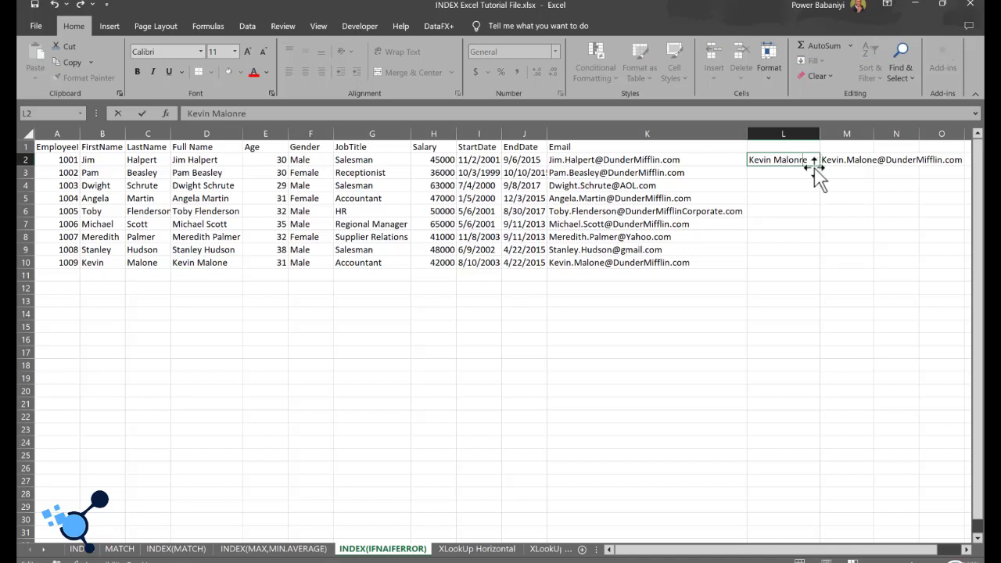
{"action": "key", "text": "Return"}
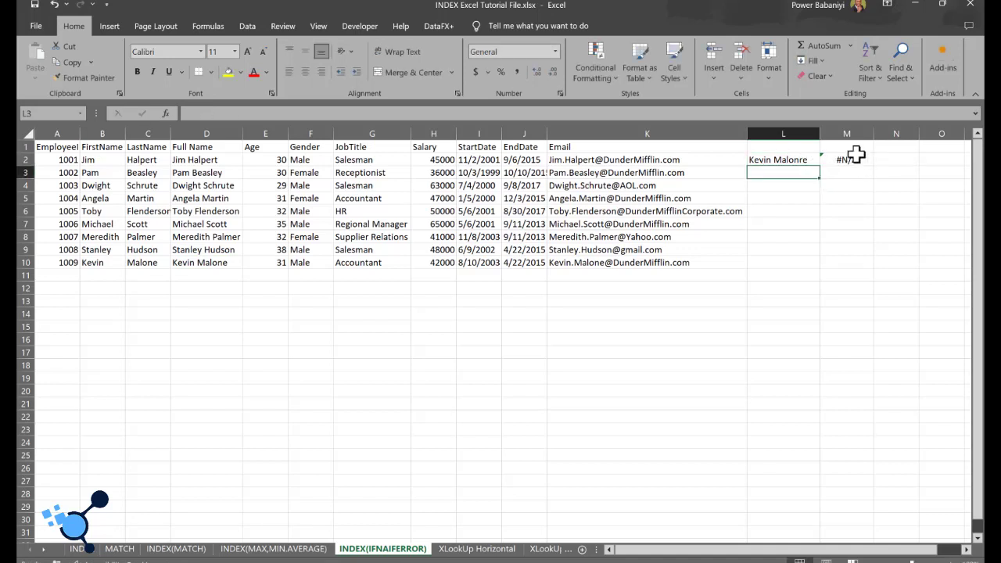
{"action": "left_click", "coordinate": [854, 159]}
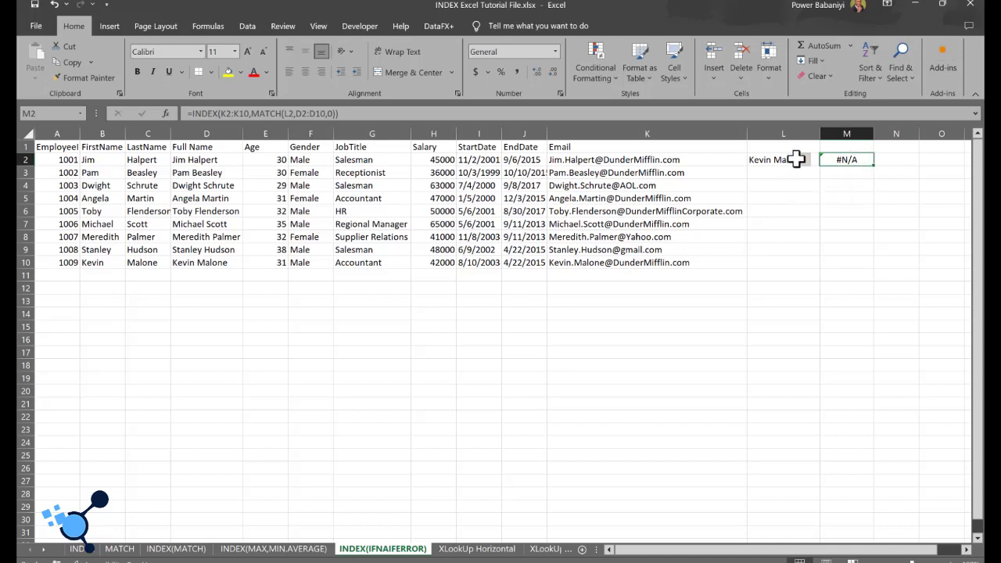
{"action": "left_click", "coordinate": [783, 198]}
{"action": "left_click", "coordinate": [789, 161]}
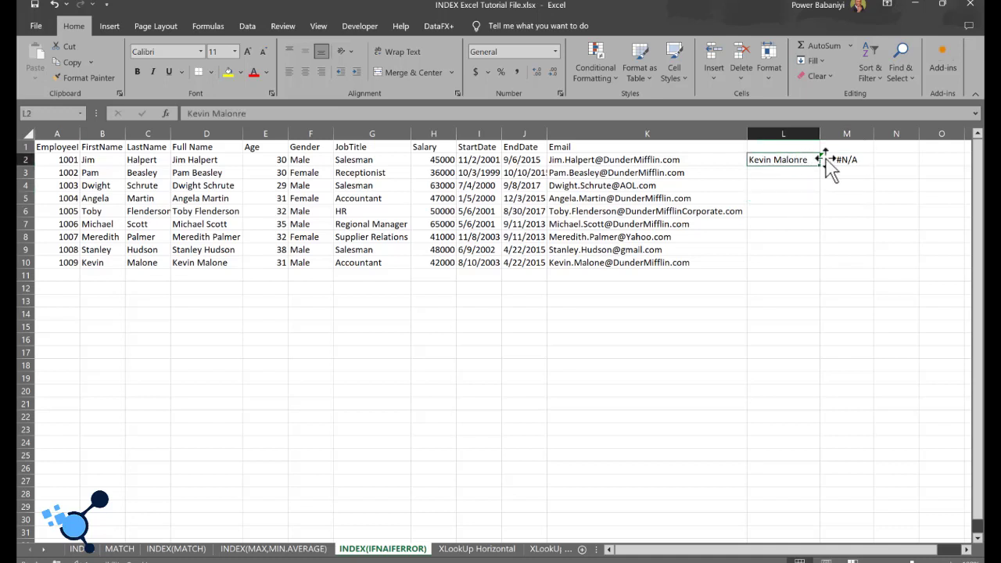
{"action": "left_click", "coordinate": [839, 160]}
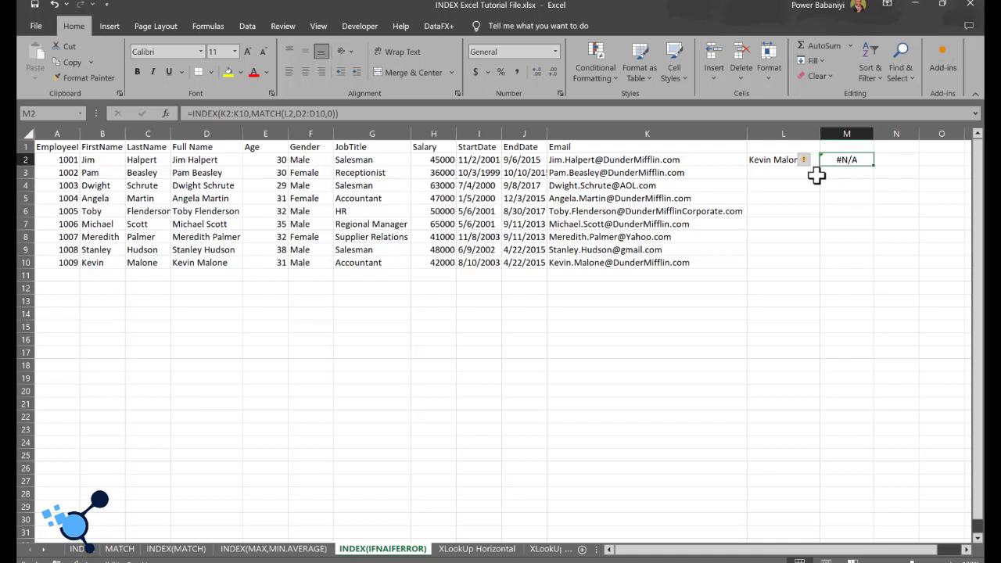
{"action": "left_click", "coordinate": [816, 176]}
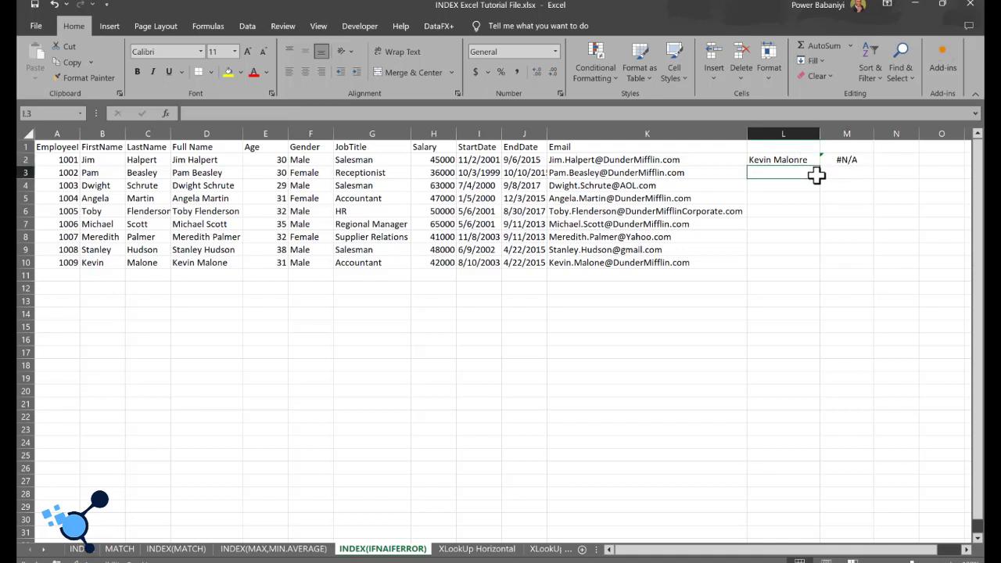
Step: Start an IFNA formula in M2 in place of the existing email lookup
{"action": "left_click", "coordinate": [840, 161]}
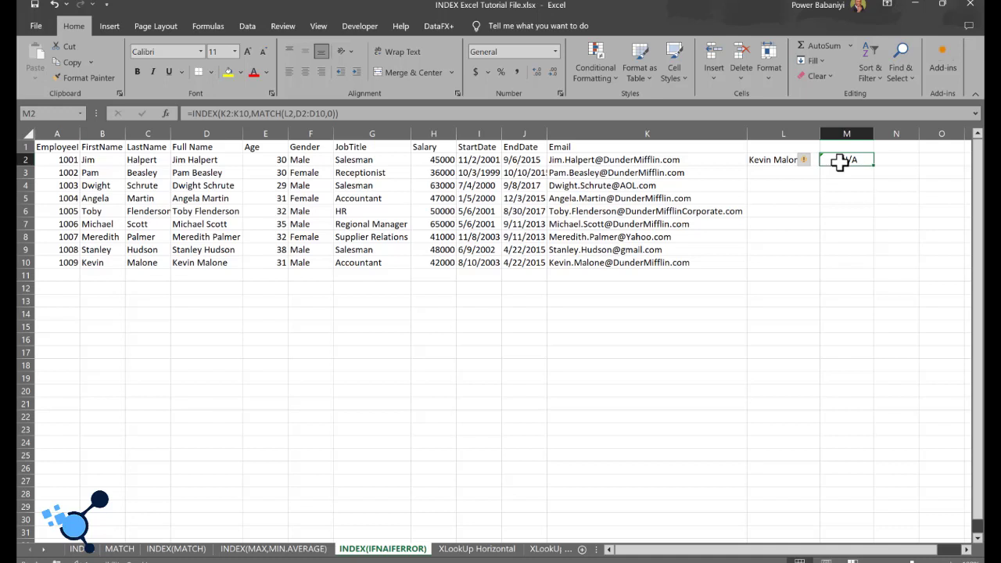
{"action": "type", "text": "=i"}
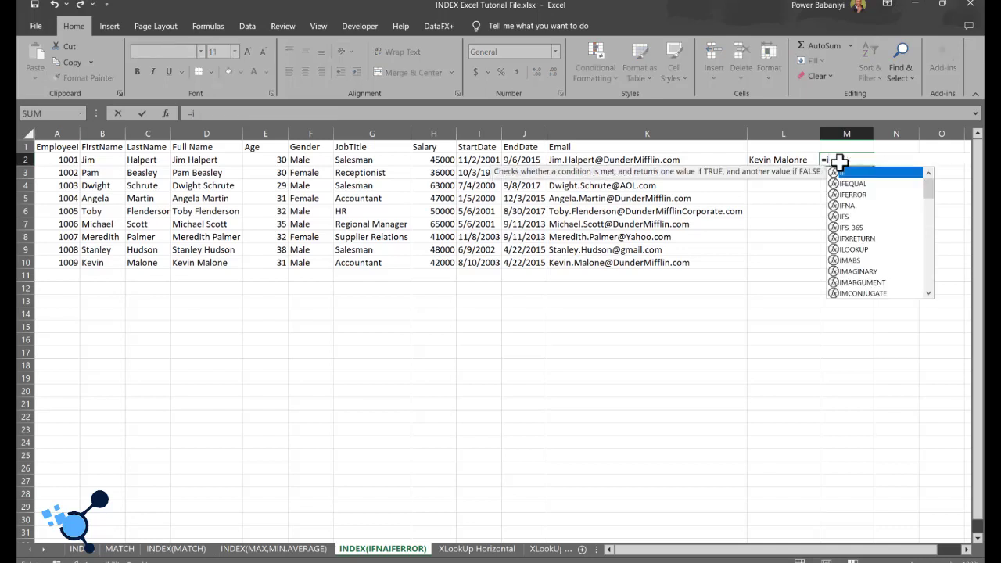
{"action": "key", "text": "BackSpace"}
{"action": "type", "text": "ifna"}
{"action": "key", "text": "BackSpace"}
{"action": "key", "text": "BackSpace"}
{"action": "key", "text": "BackSpace"}
{"action": "key", "text": "BackSpace"}
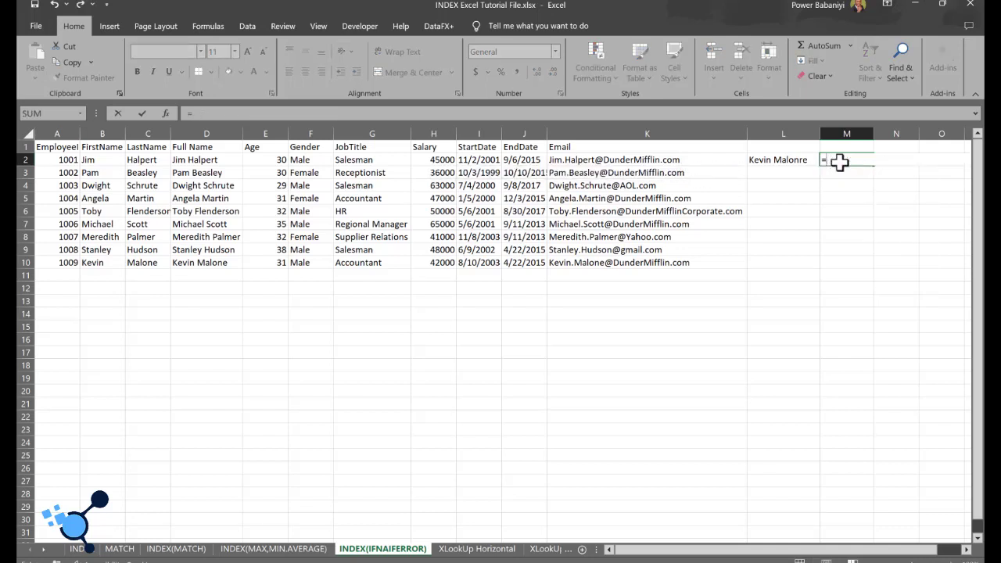
{"action": "type", "text": "IFNA"}
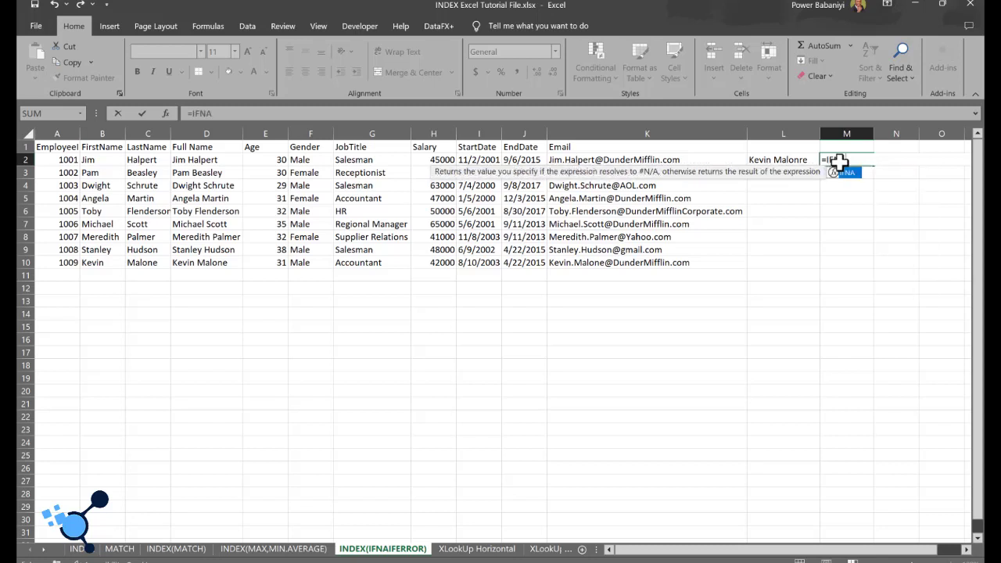
{"action": "type", "text": "("}
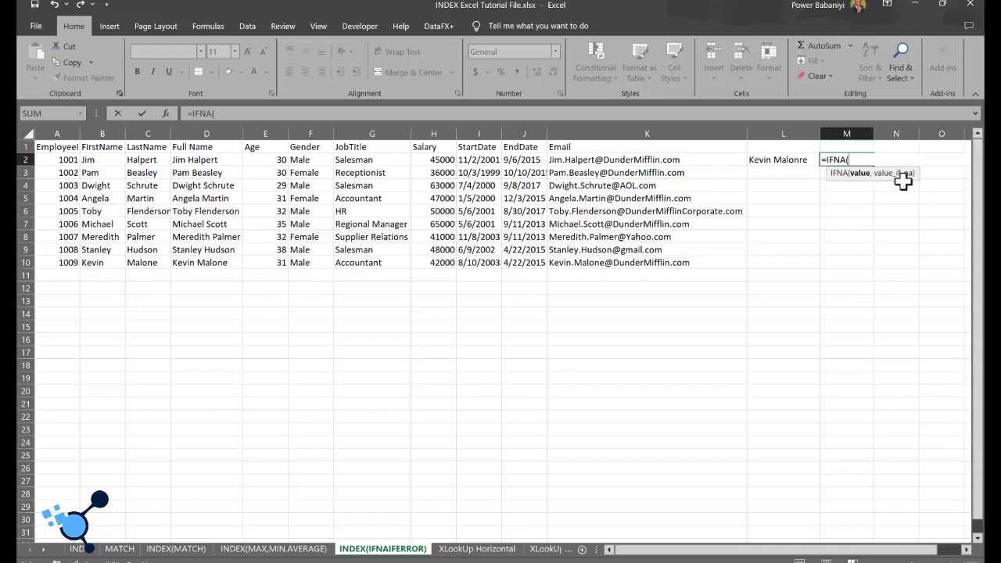
Step: Nest an INDEX function as the IFNA value in M2, with the email range K2:K10 as its array
{"action": "type", "text": "INDEX"}
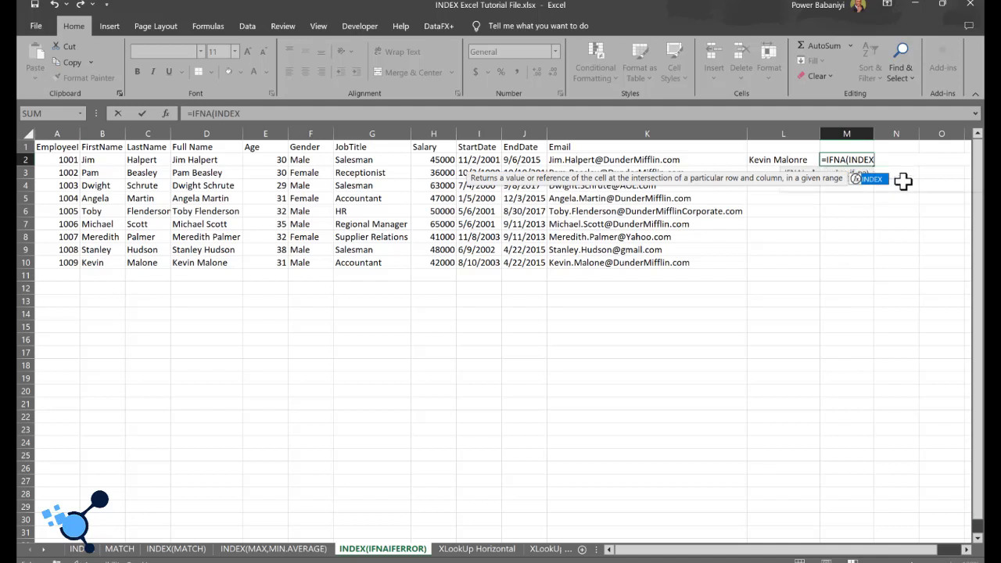
{"action": "type", "text": "("}
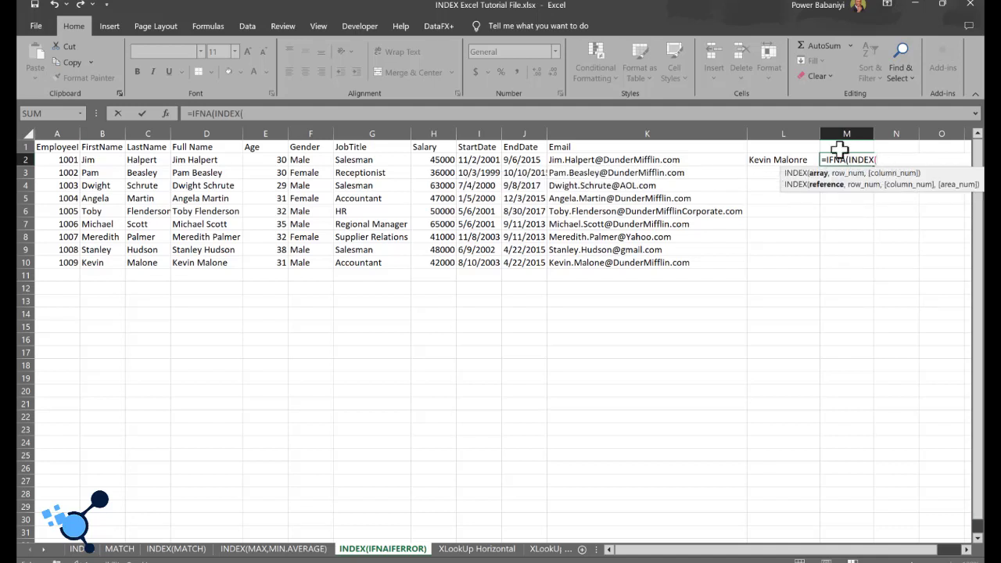
{"action": "left_click", "coordinate": [658, 159]}
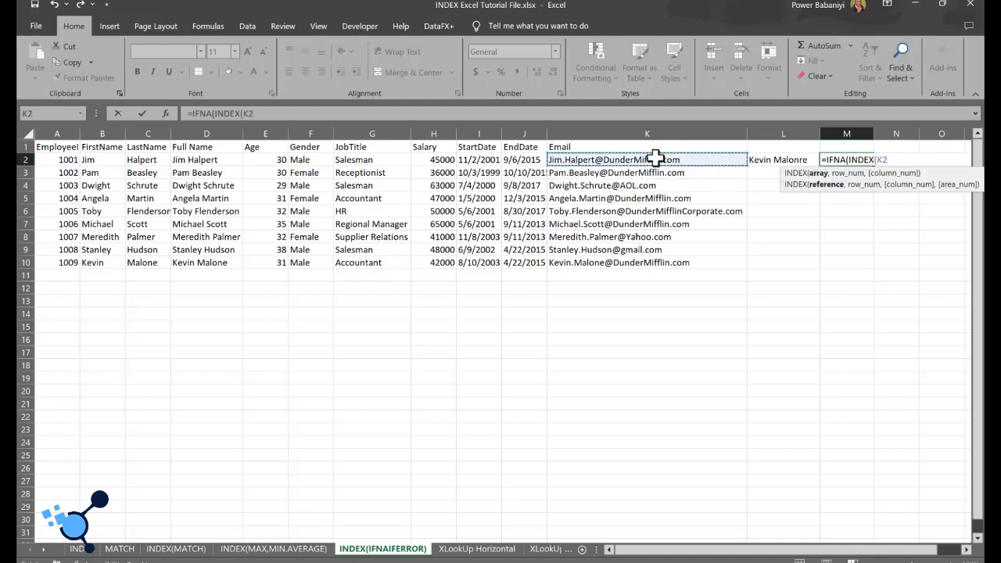
{"action": "key", "text": "ctrl+shift+Down"}
{"action": "type", "text": ","}
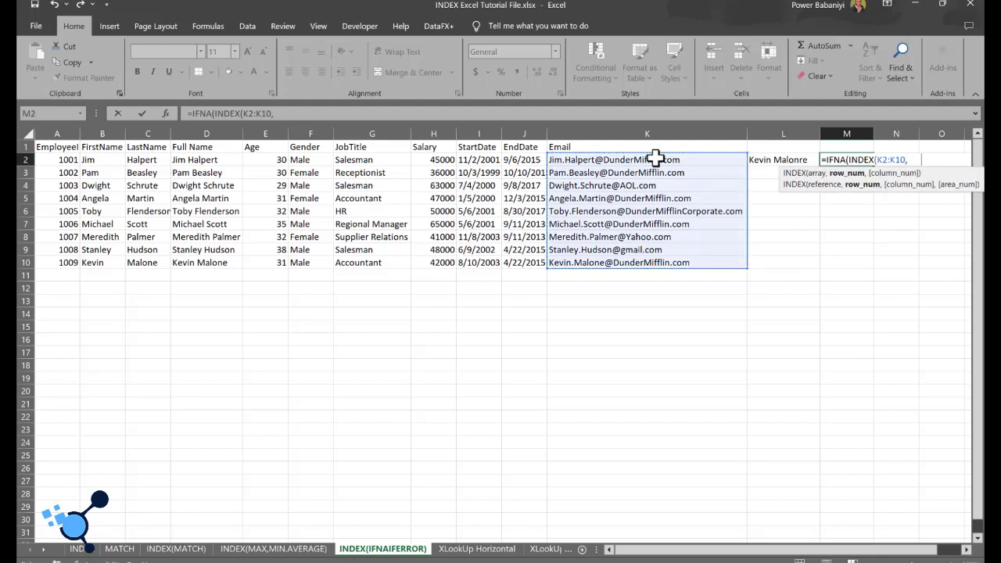
Step: Add MATCH(L2,D2:D10,0) as the INDEX row number in the M2 formula and close the INDEX function
{"action": "type", "text": "MATCH("}
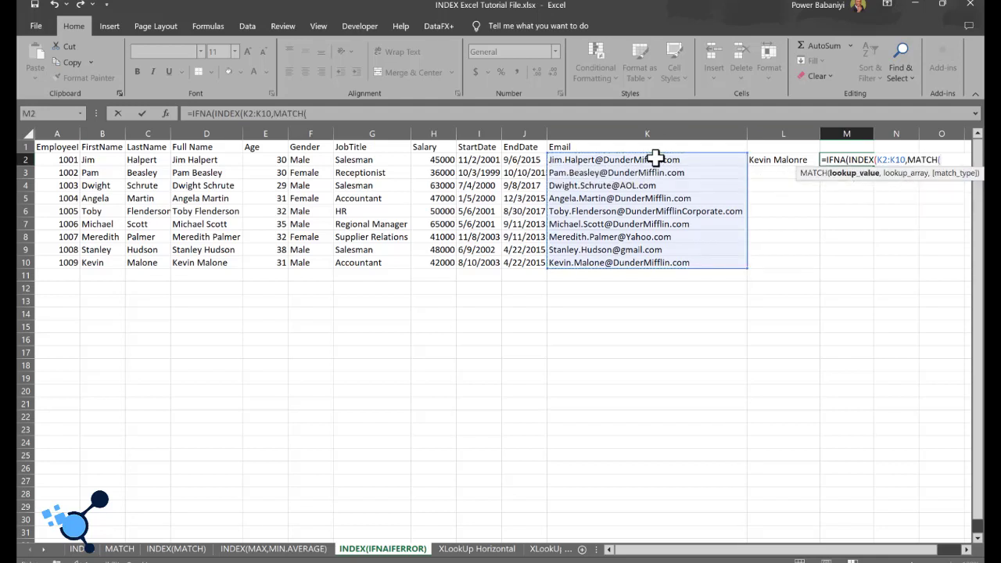
{"action": "left_click", "coordinate": [760, 160]}
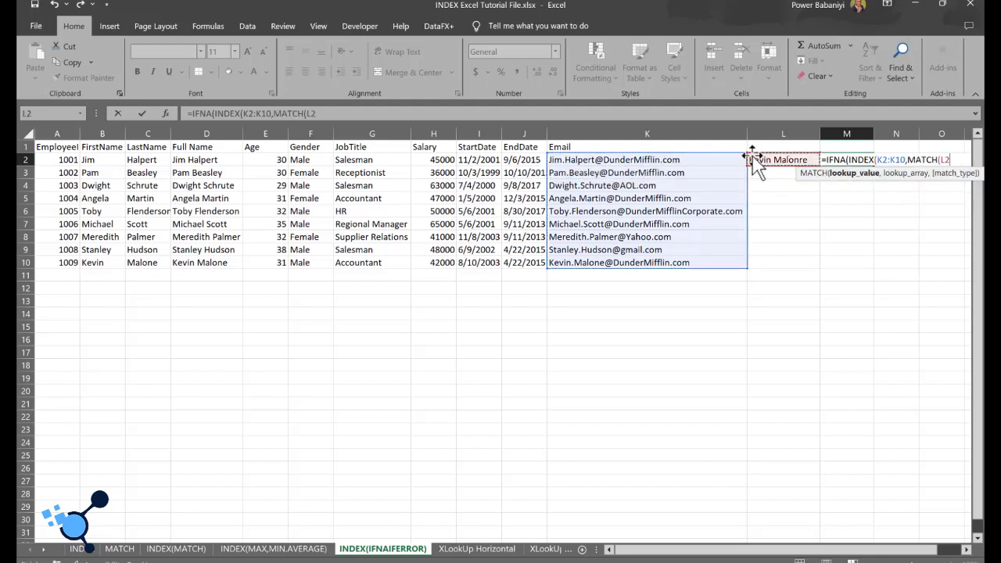
{"action": "type", "text": ","}
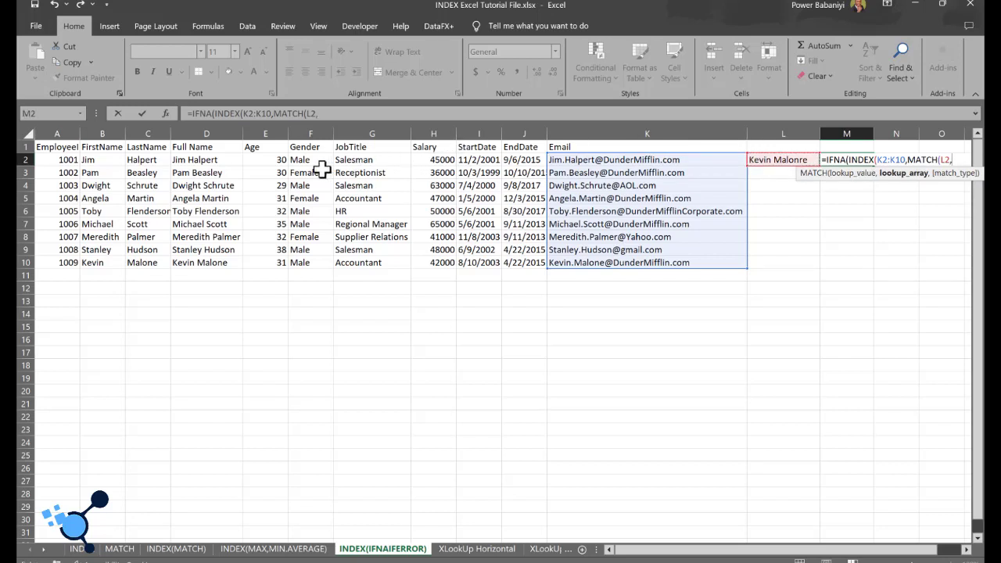
{"action": "left_click", "coordinate": [208, 160]}
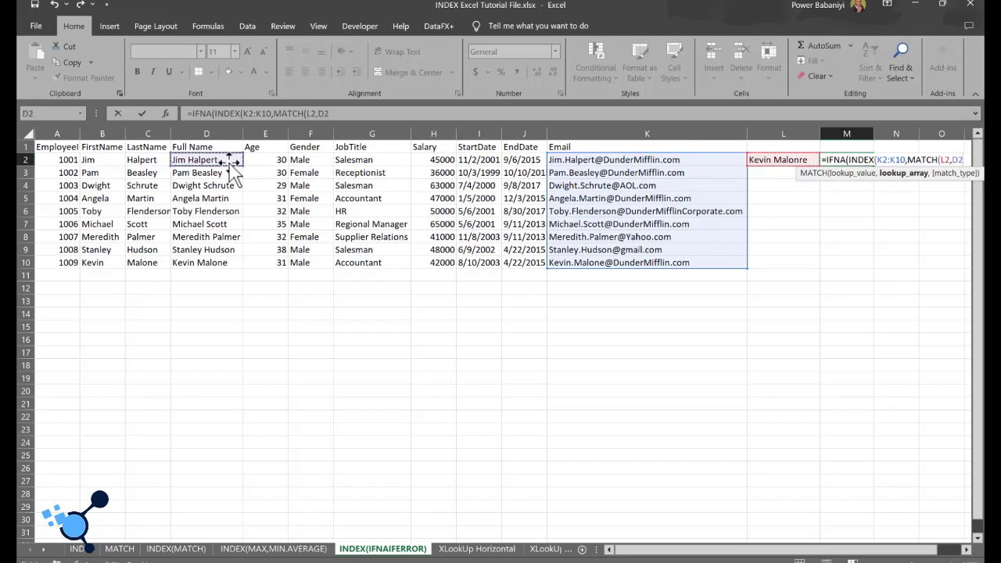
{"action": "key", "text": "ctrl+shift+Down"}
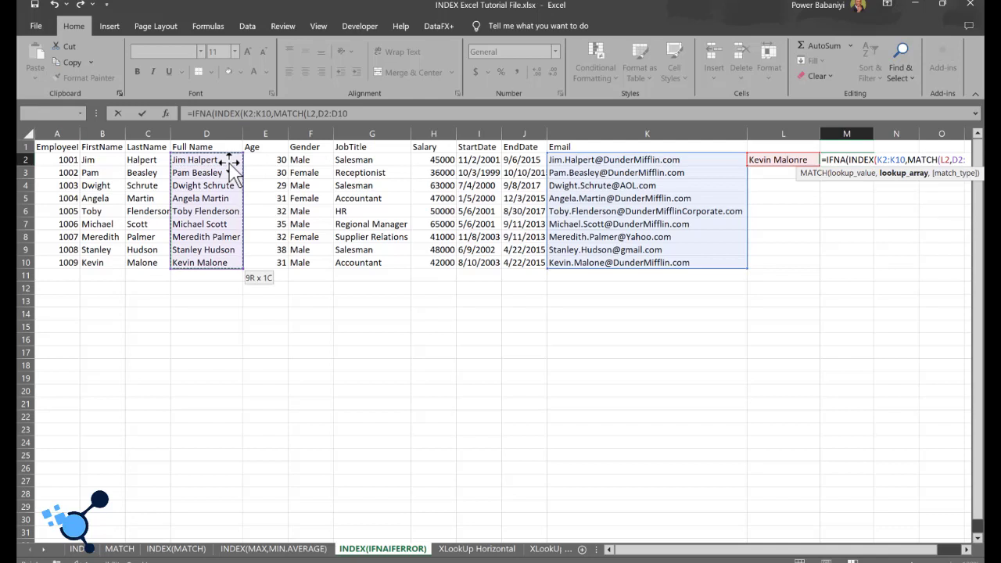
{"action": "type", "text": ","}
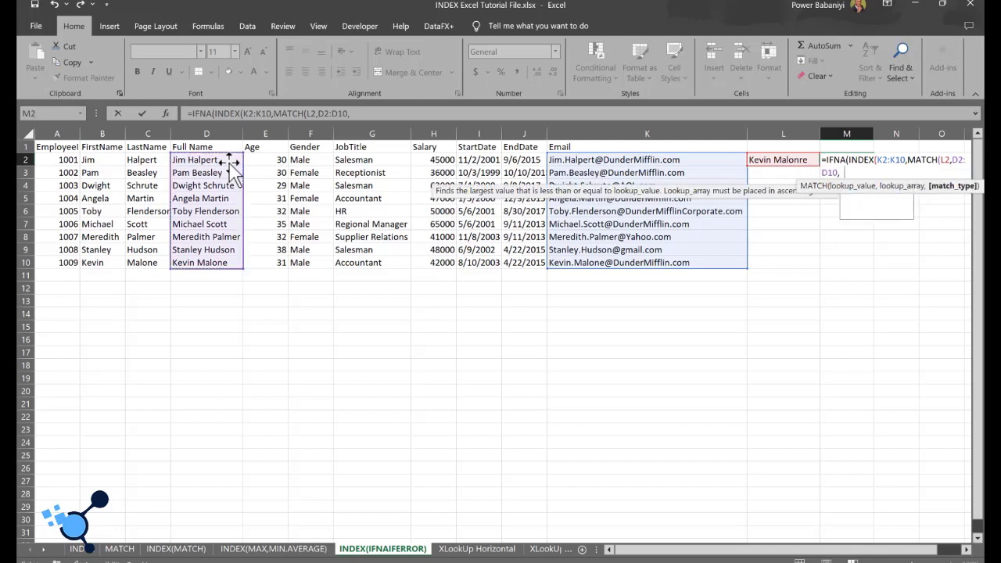
{"action": "type", "text": "0)"}
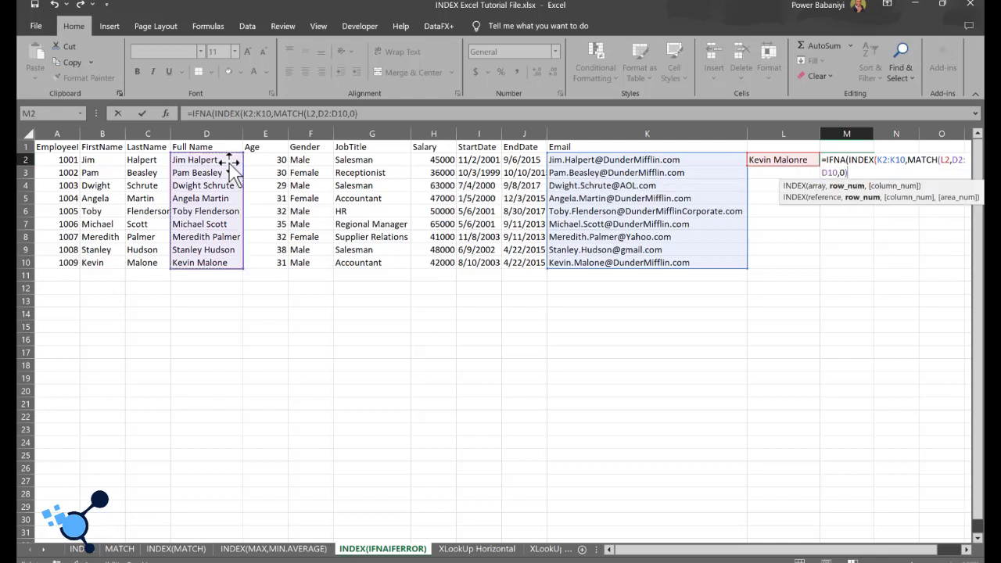
{"action": "type", "text": ")"}
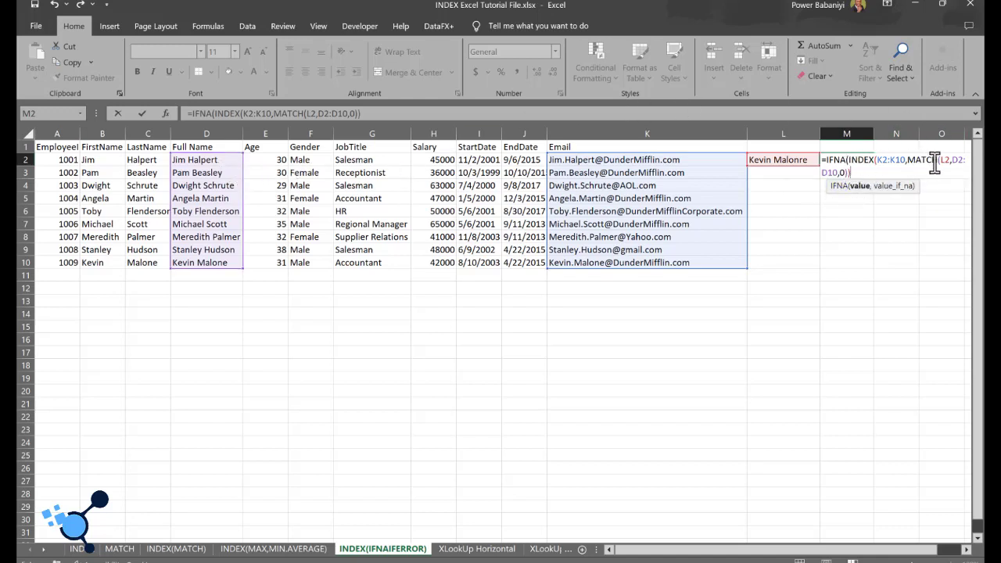
Step: Set the IFNA fallback text to "Staff not on list" and enter the finished formula in M2
{"action": "type", "text": ",\"Staff n"}
{"action": "type", "text": "ot on list"}
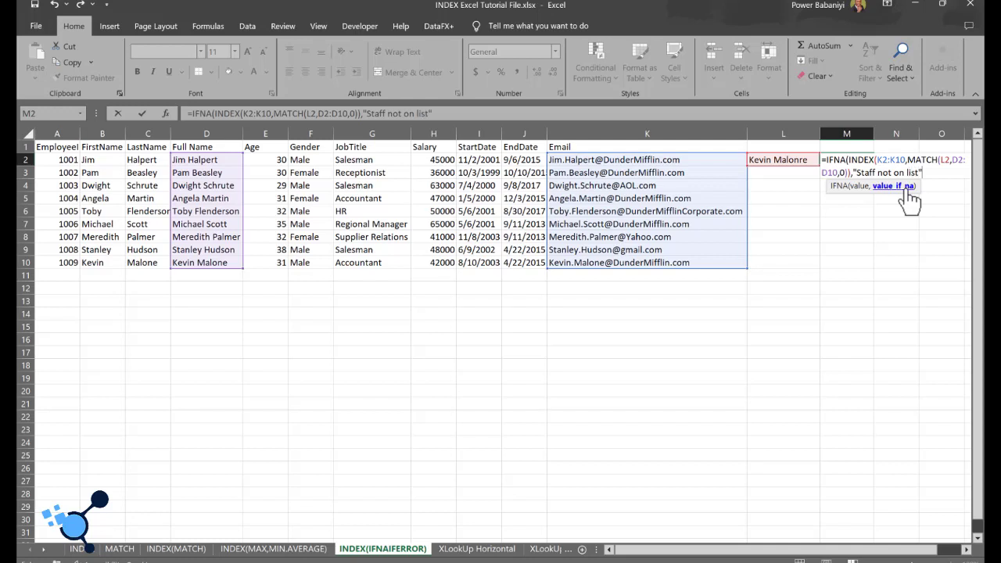
{"action": "type", "text": ")"}
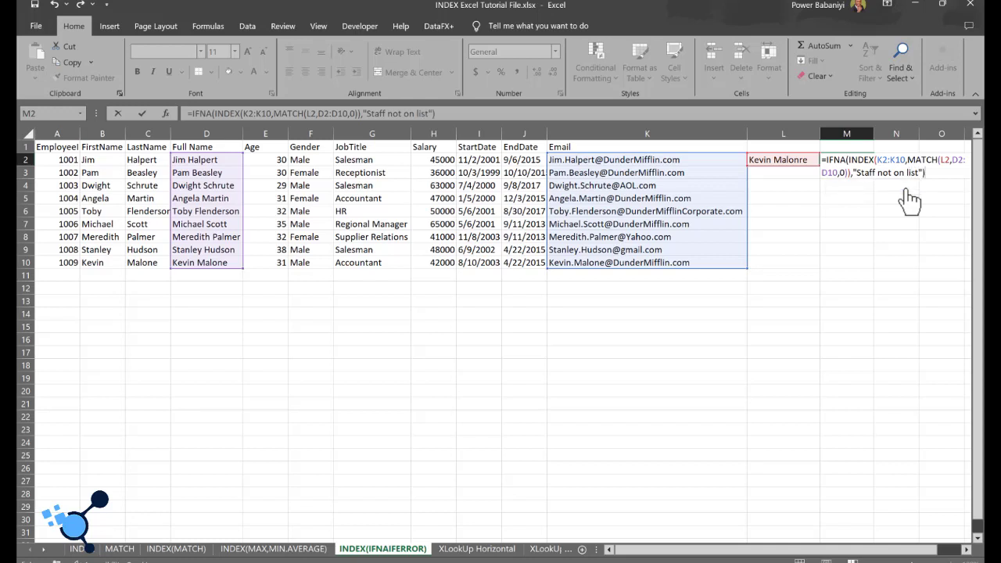
{"action": "key", "text": "Return"}
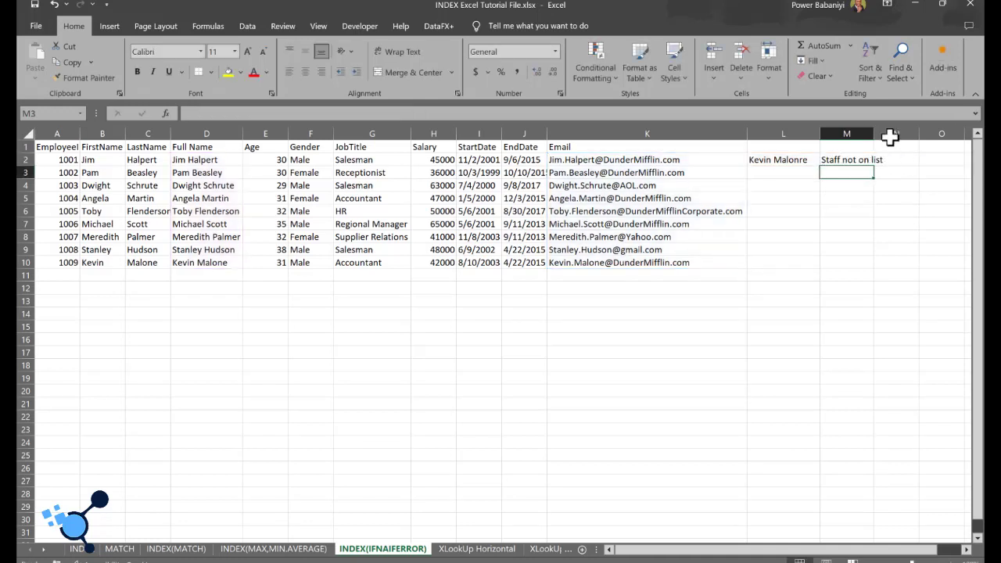
Step: Copy the full names in D4:D8 into the lookup column starting at L3
{"action": "left_click", "coordinate": [786, 160]}
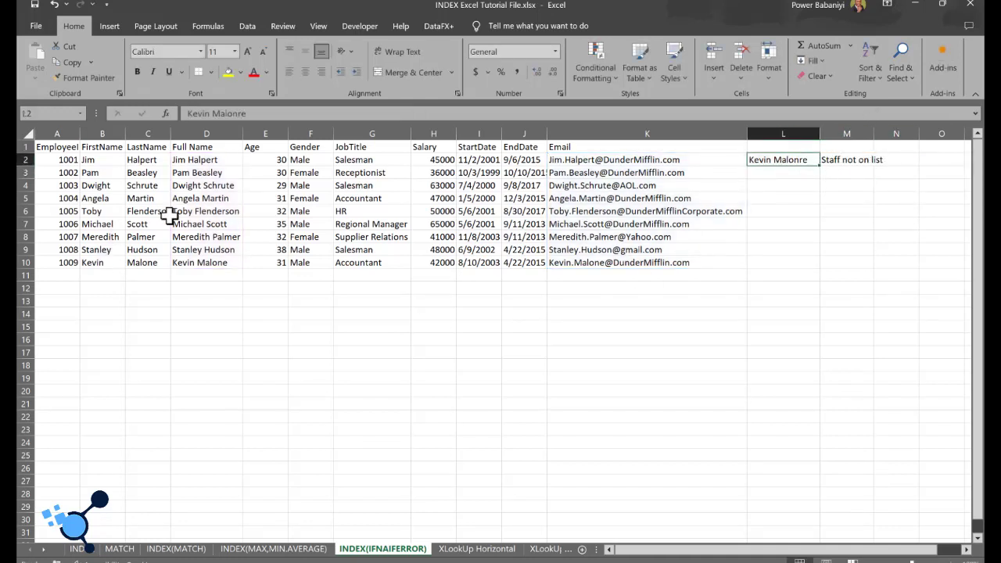
{"action": "left_click_drag", "start_coordinate": [188, 185], "coordinate": [183, 236]}
{"action": "key", "text": "ctrl+c"}
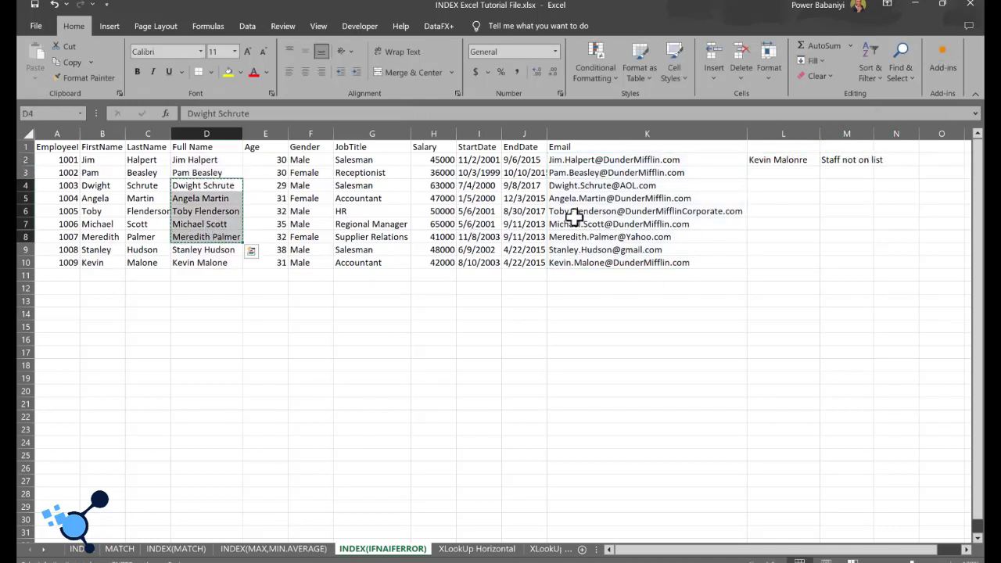
{"action": "left_click", "coordinate": [777, 173]}
{"action": "key", "text": "ctrl+v"}
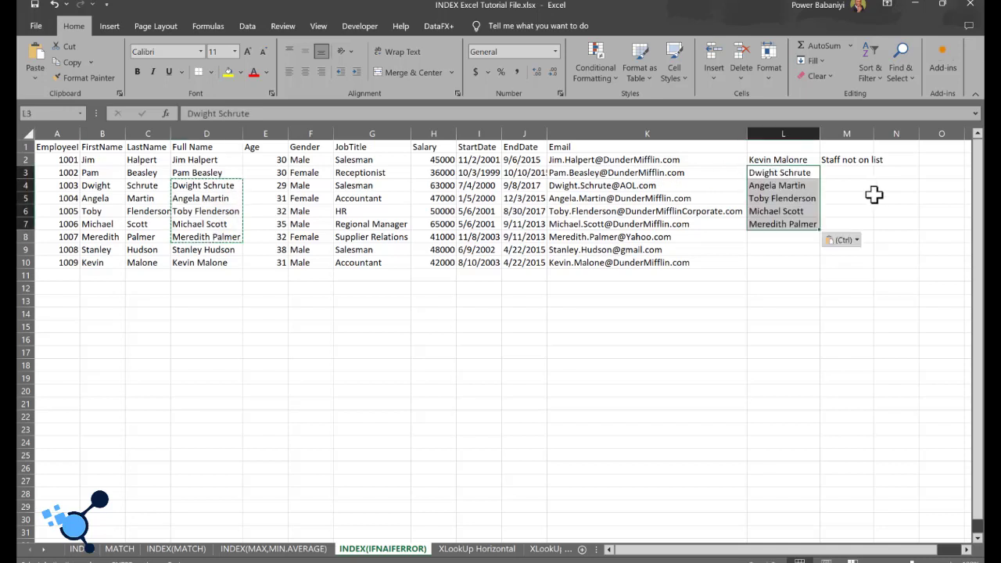
Step: Fill the M2 IFNA formula down to M7 and auto-fit the width of column M
{"action": "left_click", "coordinate": [845, 190]}
{"action": "left_click", "coordinate": [859, 161]}
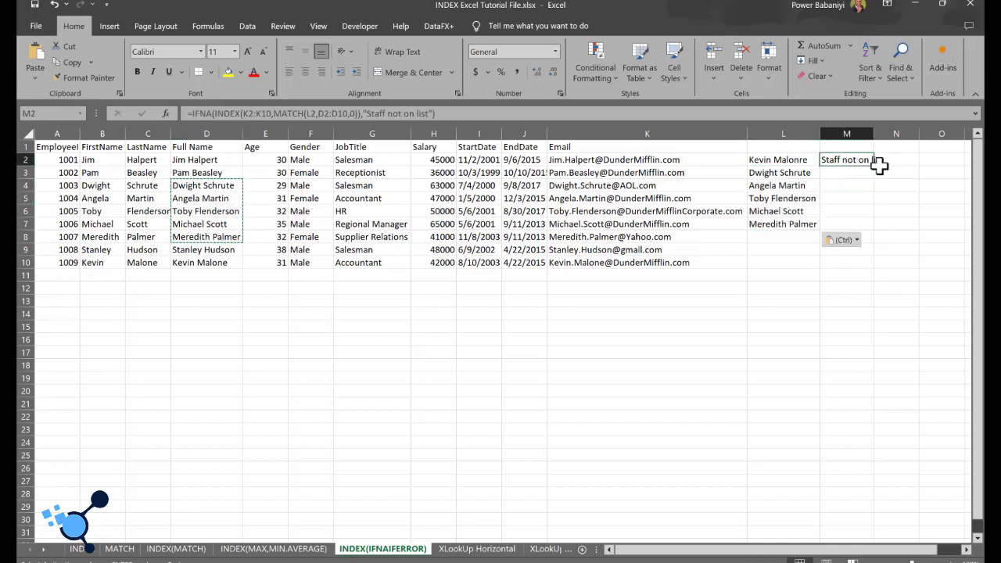
{"action": "left_click_drag", "start_coordinate": [873, 166], "coordinate": [874, 234]}
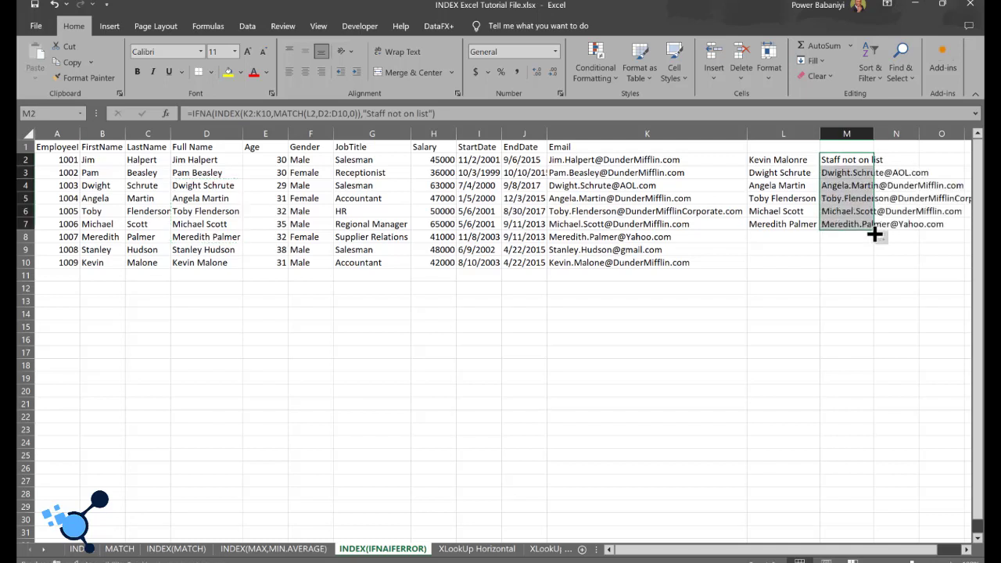
{"action": "double_click", "coordinate": [874, 134]}
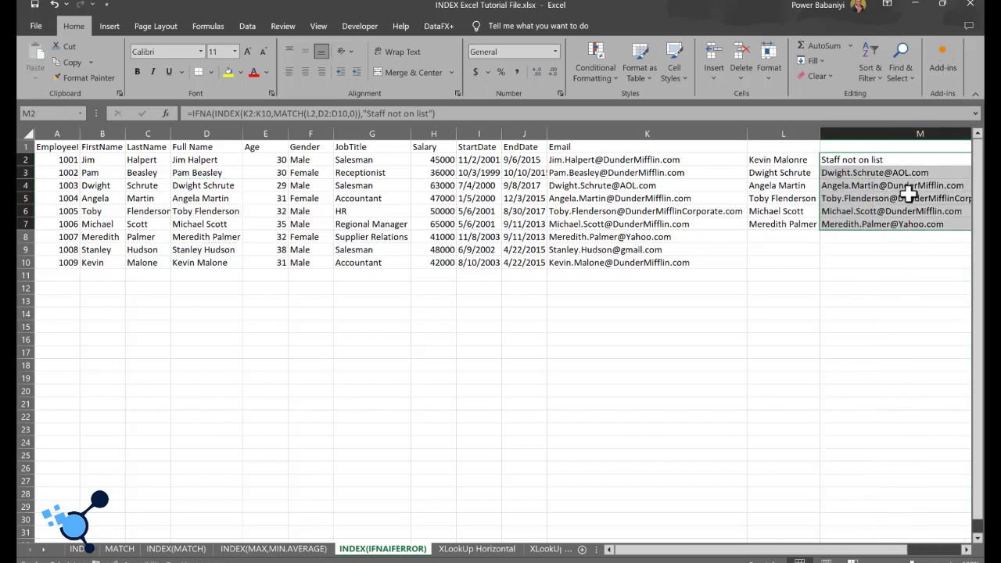
Step: Correct the misspelled name in L2 by removing the extra "r" before its last letter
{"action": "left_click", "coordinate": [783, 161]}
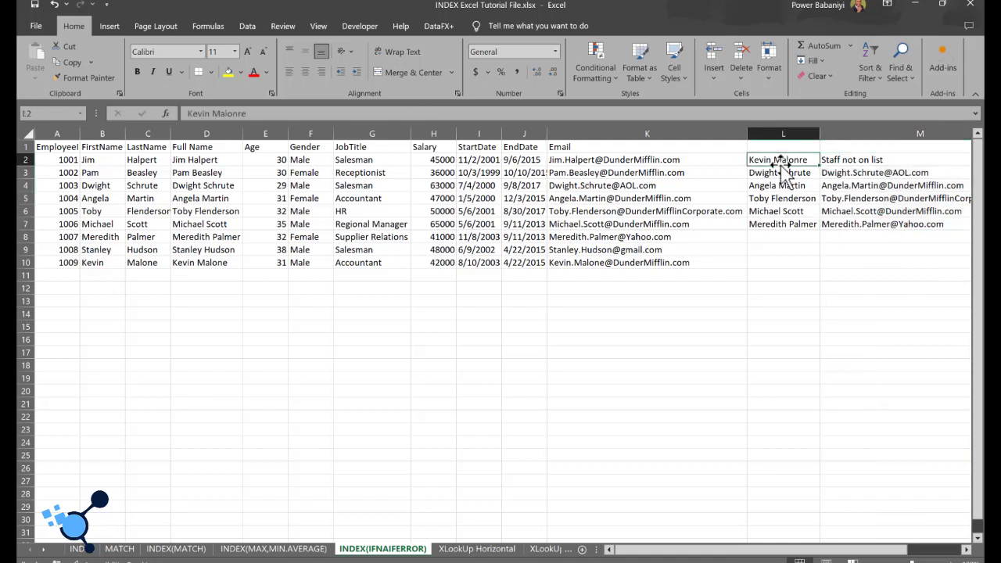
{"action": "double_click", "coordinate": [806, 161]}
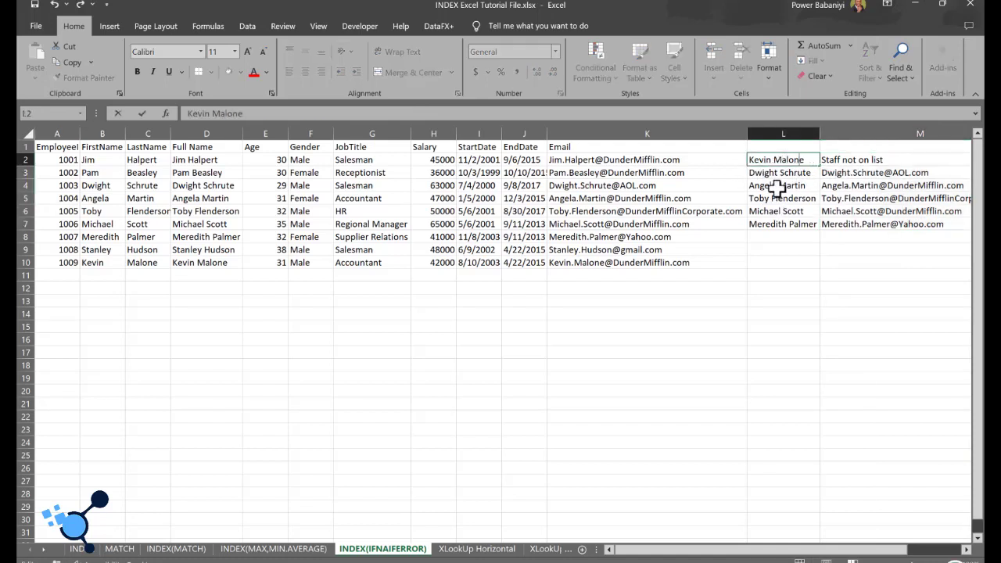
{"action": "key", "text": "Return"}
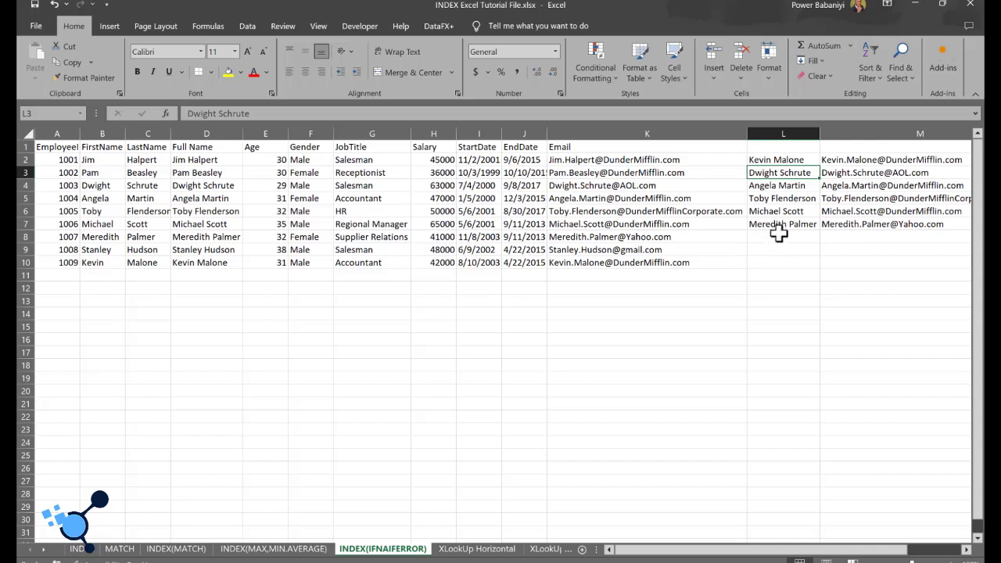
Step: Clear the contents of M2:M8 to remove the IFNA lookup formulas
{"action": "left_click", "coordinate": [796, 159]}
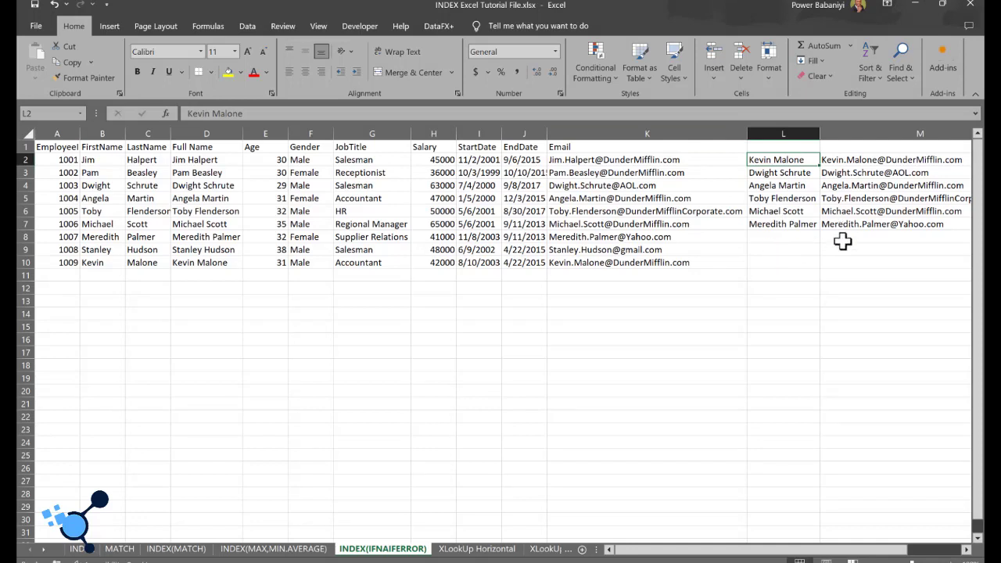
{"action": "left_click_drag", "start_coordinate": [842, 241], "coordinate": [817, 148]}
{"action": "left_click", "coordinate": [888, 247]}
{"action": "left_click_drag", "start_coordinate": [886, 244], "coordinate": [831, 174]}
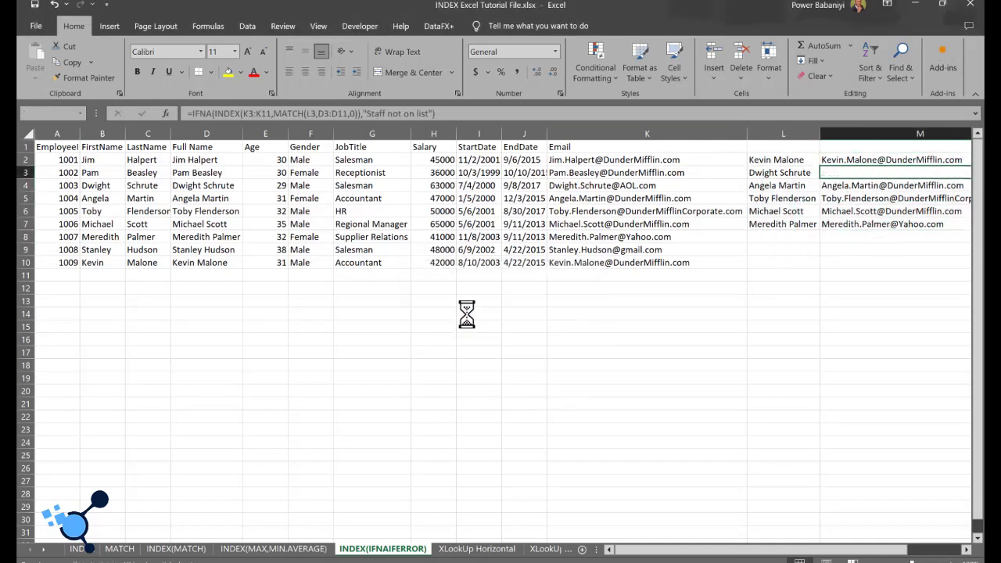
{"action": "left_click_drag", "start_coordinate": [832, 224], "coordinate": [824, 158]}
{"action": "right_click", "coordinate": [845, 208]}
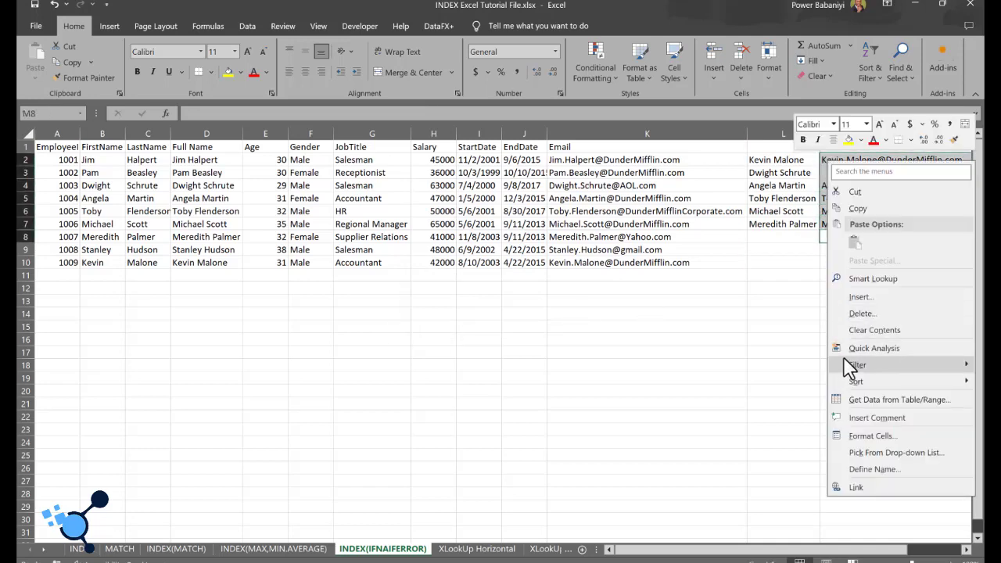
{"action": "left_click", "coordinate": [870, 330]}
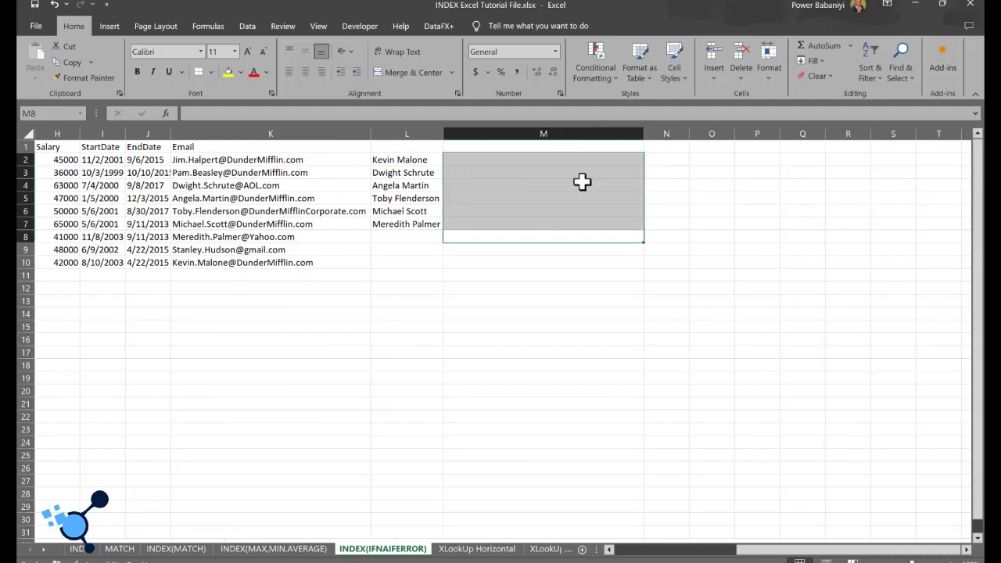
Step: Start an IFERROR formula in M2 that wraps an INDEX function over the email range K2:K10
{"action": "left_click", "coordinate": [508, 160]}
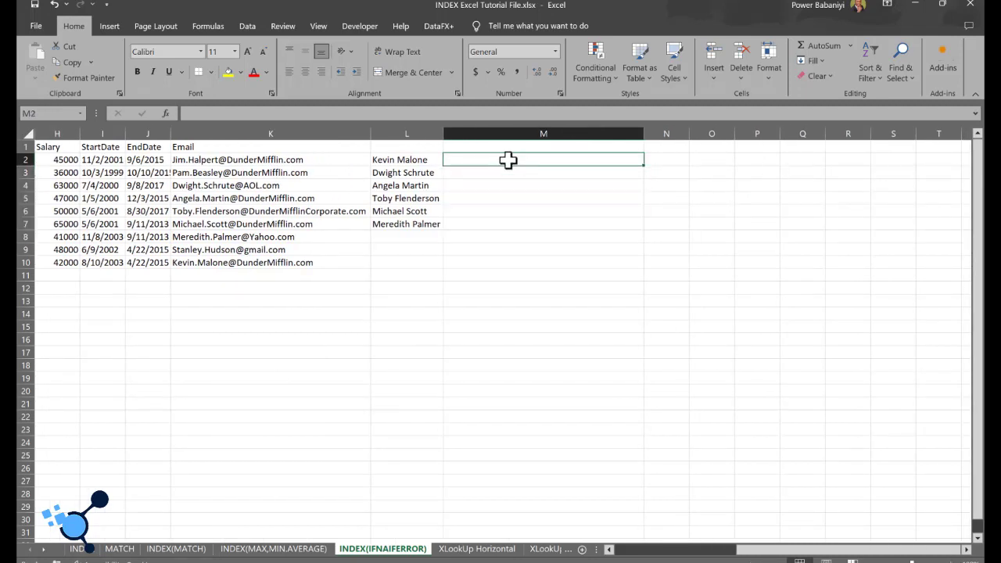
{"action": "type", "text": "=if"}
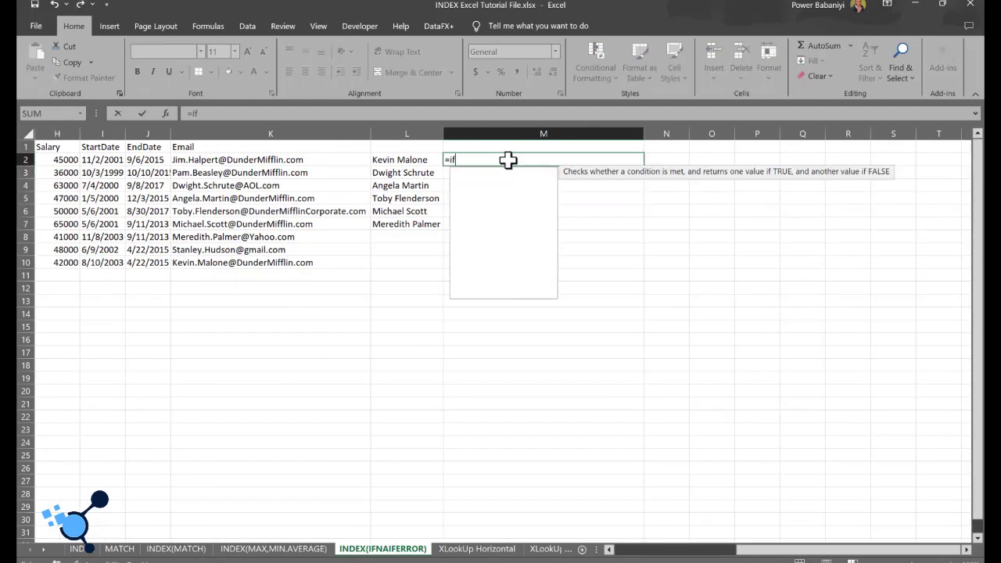
{"action": "type", "text": "err"}
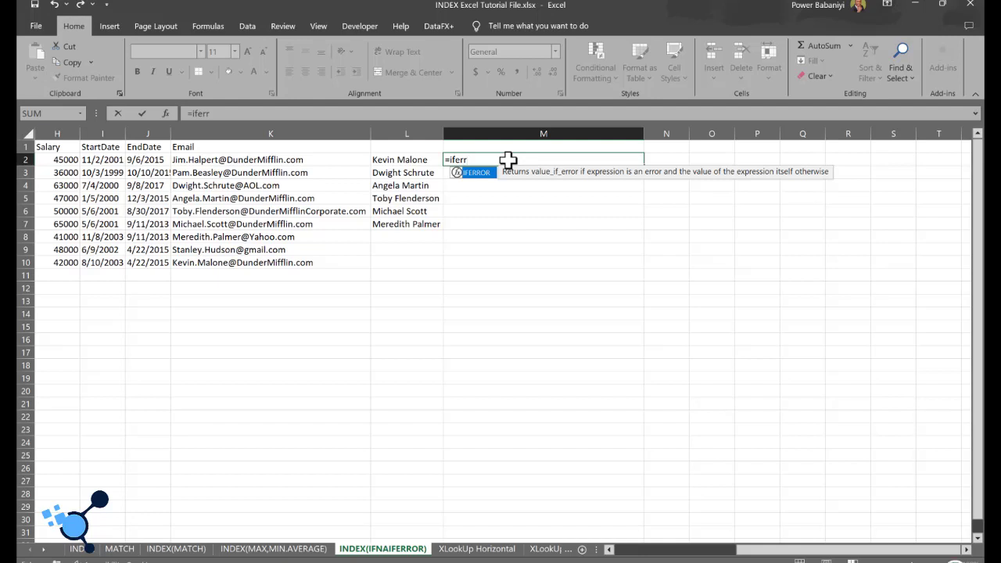
{"action": "key", "text": "Tab"}
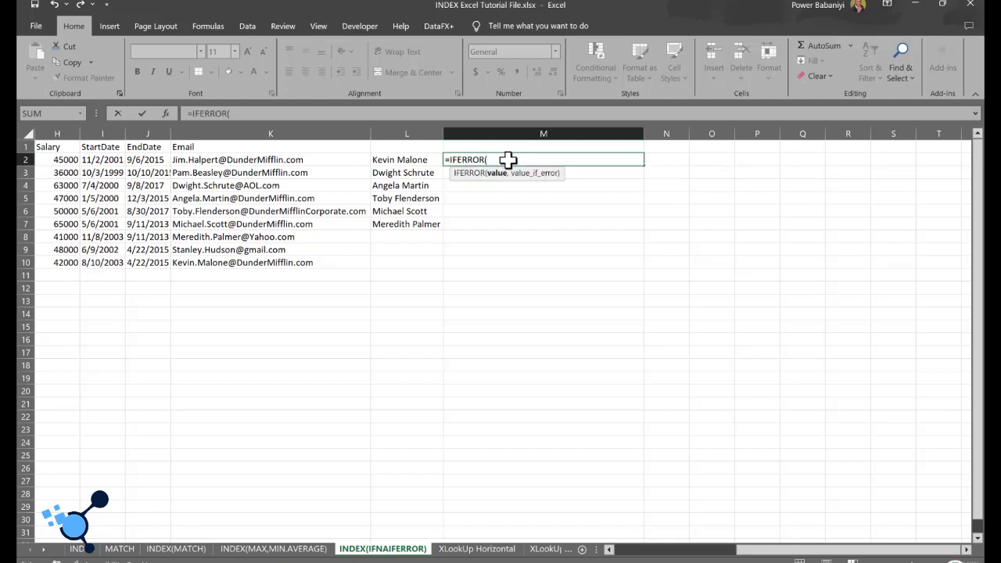
{"action": "type", "text": "INDEX"}
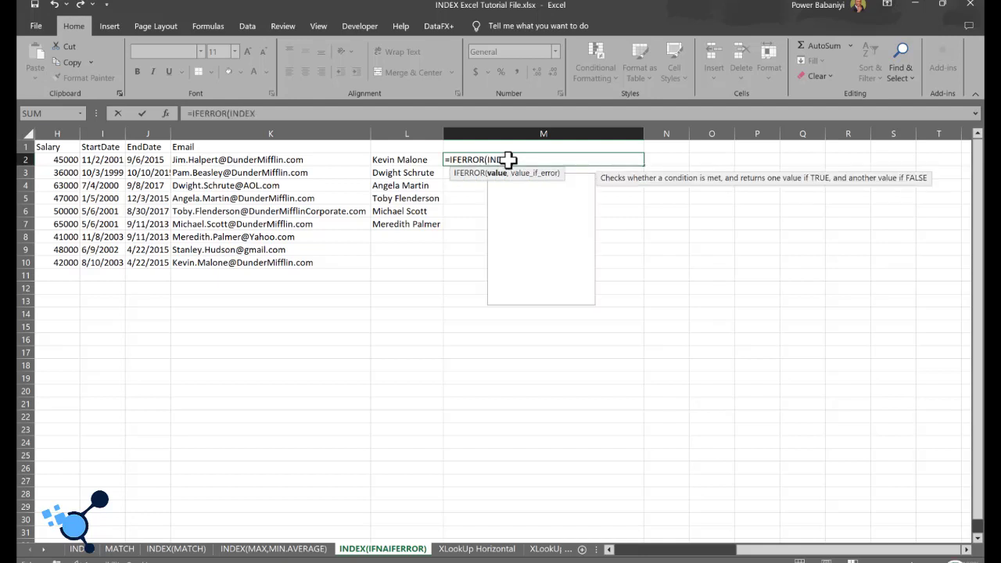
{"action": "key", "text": "Tab"}
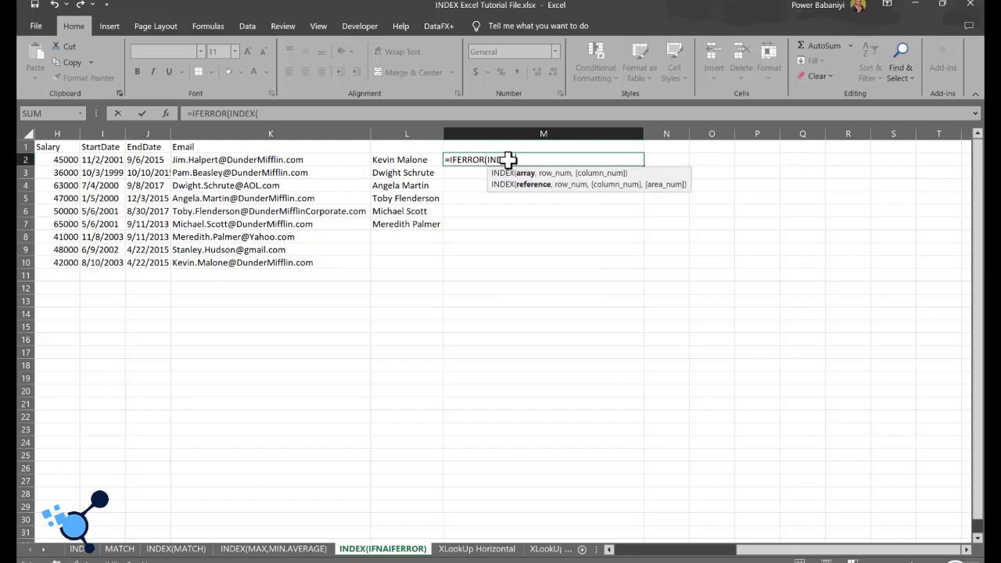
{"action": "left_click", "coordinate": [270, 160]}
{"action": "key", "text": "ctrl+shift+Down"}
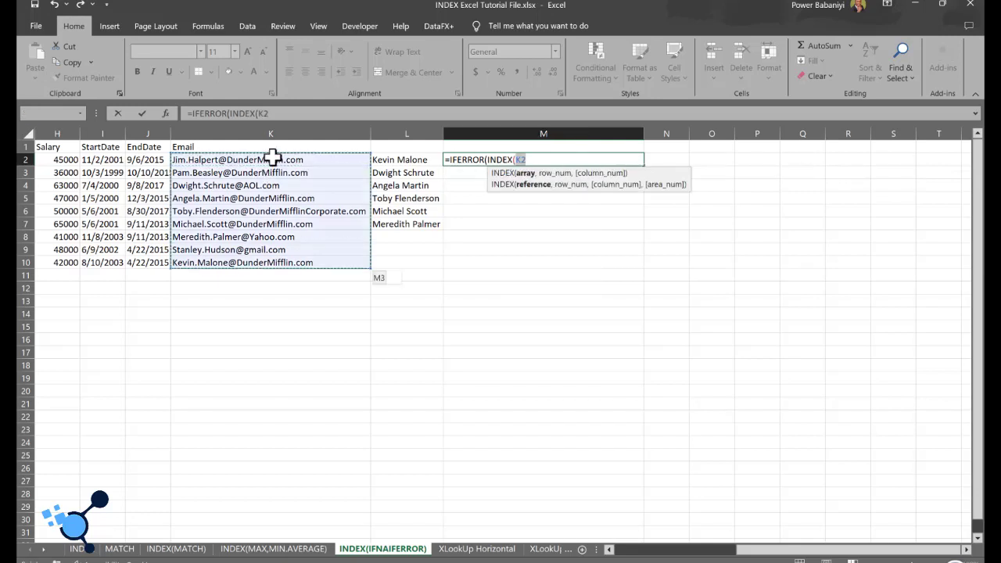
Step: Add MATCH(L2,D2:D10,0) as the row argument of INDEX in the M2 formula, closing both functions
{"action": "type", "text": ",MATCH"}
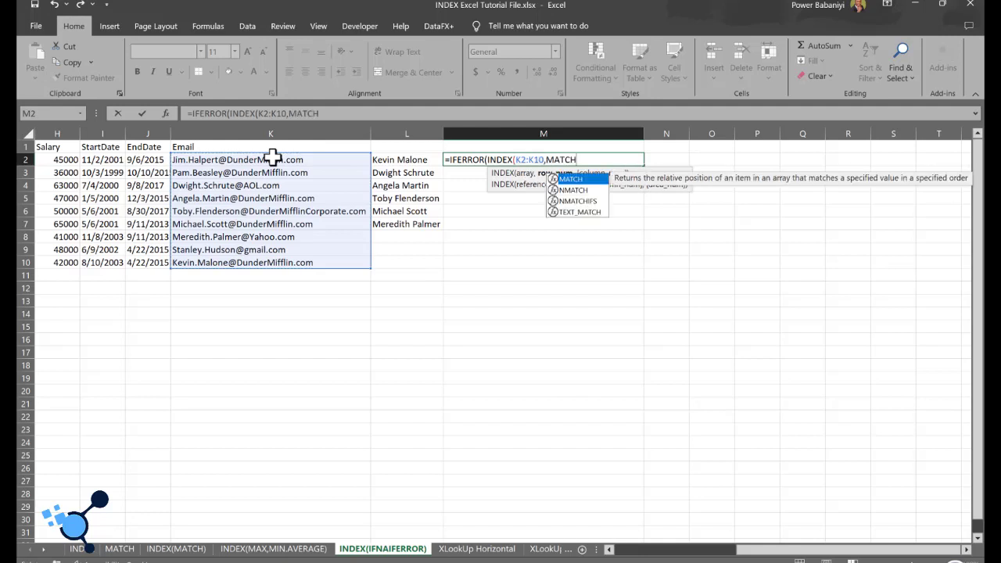
{"action": "key", "text": "Tab"}
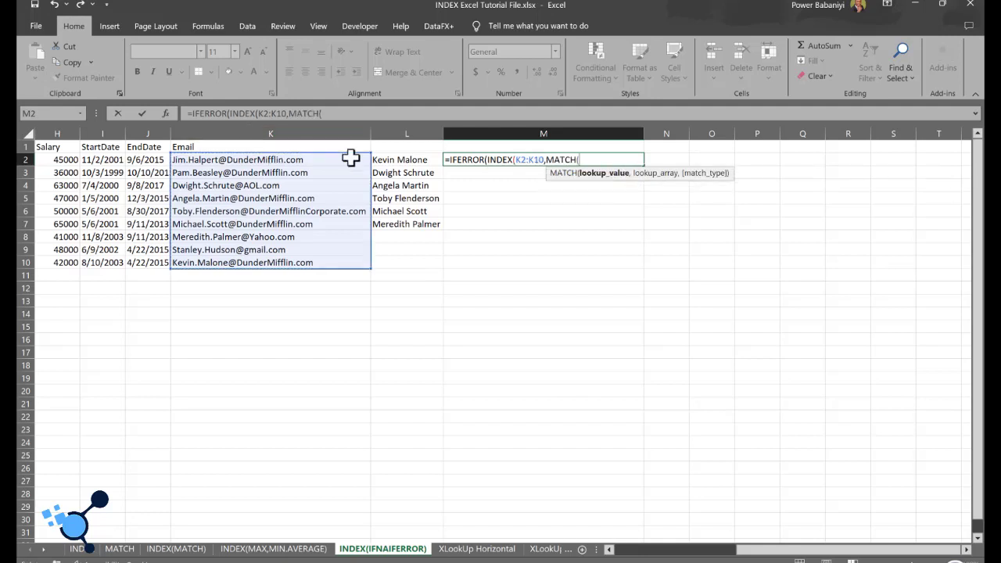
{"action": "left_click", "coordinate": [395, 158]}
{"action": "type", "text": ","}
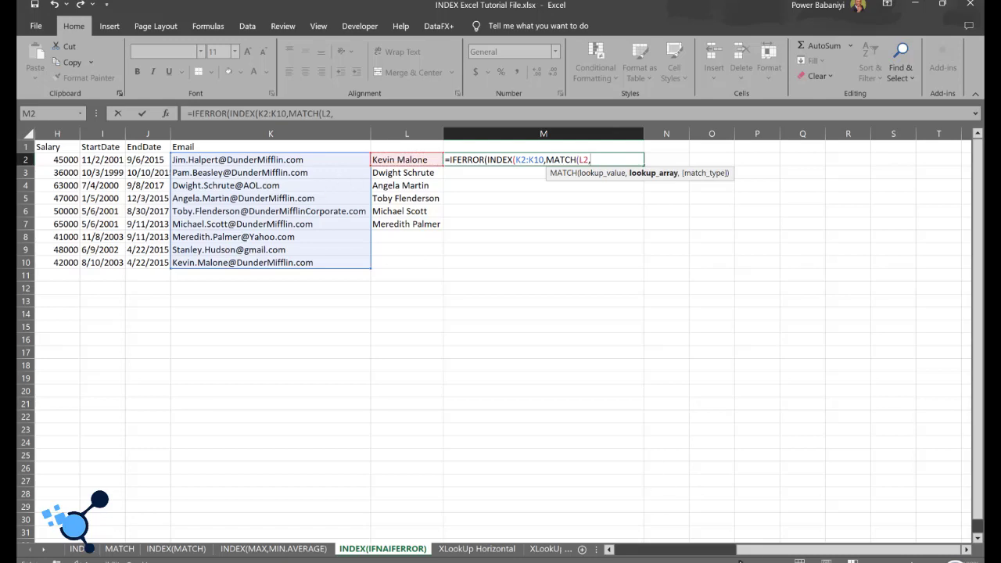
{"action": "left_click_drag", "start_coordinate": [721, 551], "coordinate": [696, 555]}
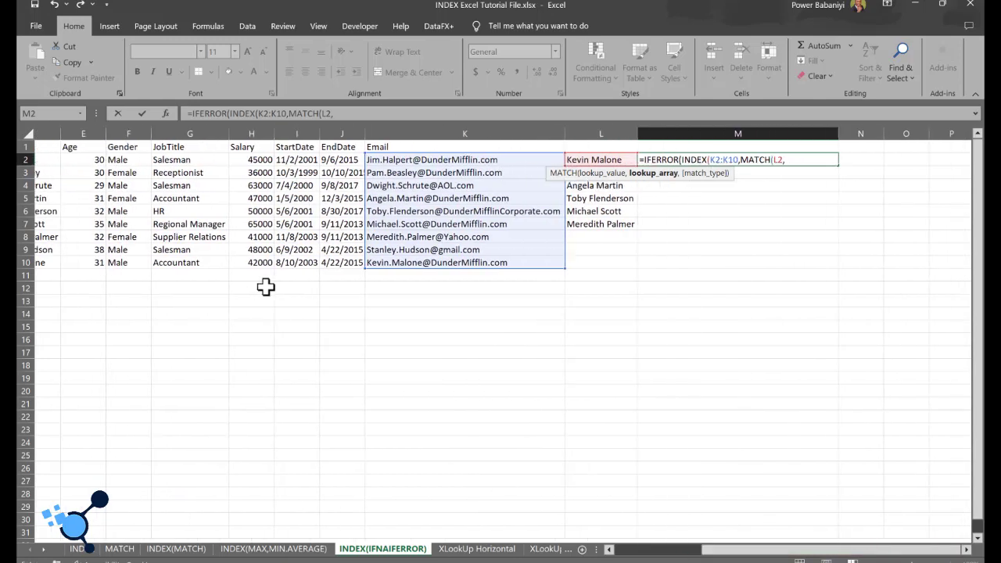
{"action": "left_click", "coordinate": [609, 550]}
{"action": "left_click", "coordinate": [609, 551]}
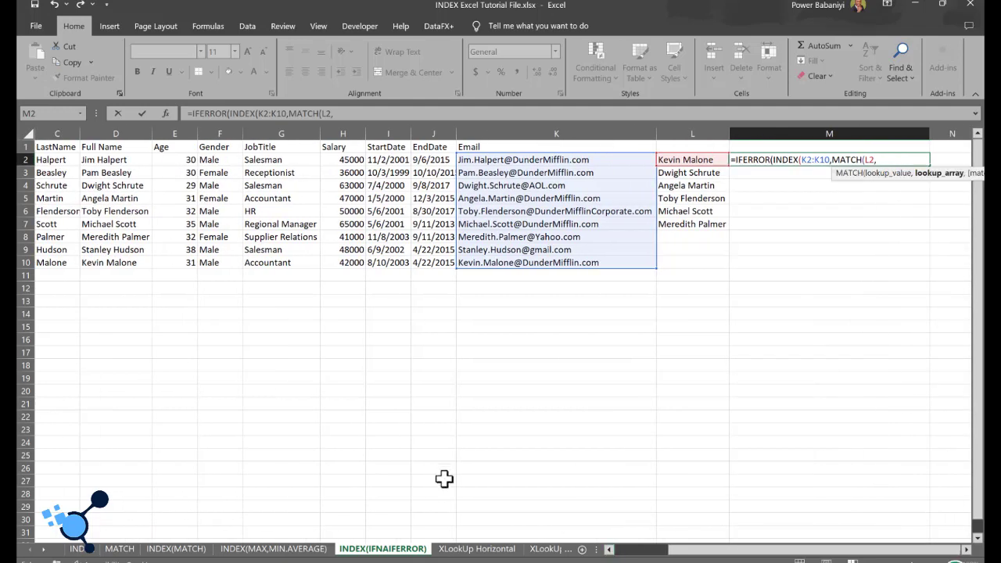
{"action": "left_click", "coordinate": [110, 160]}
{"action": "key", "text": "ctrl+shift+Down"}
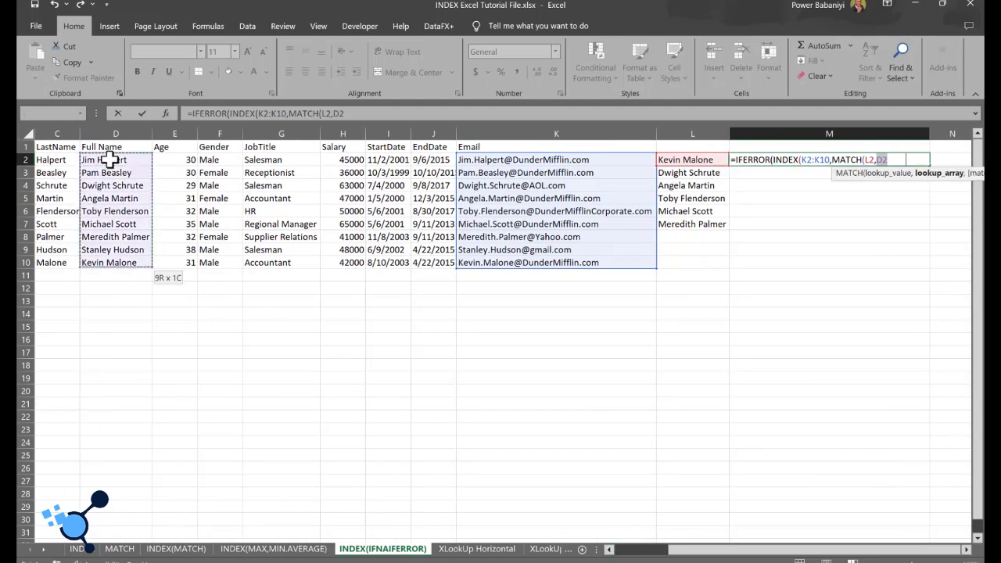
{"action": "type", "text": ",0"}
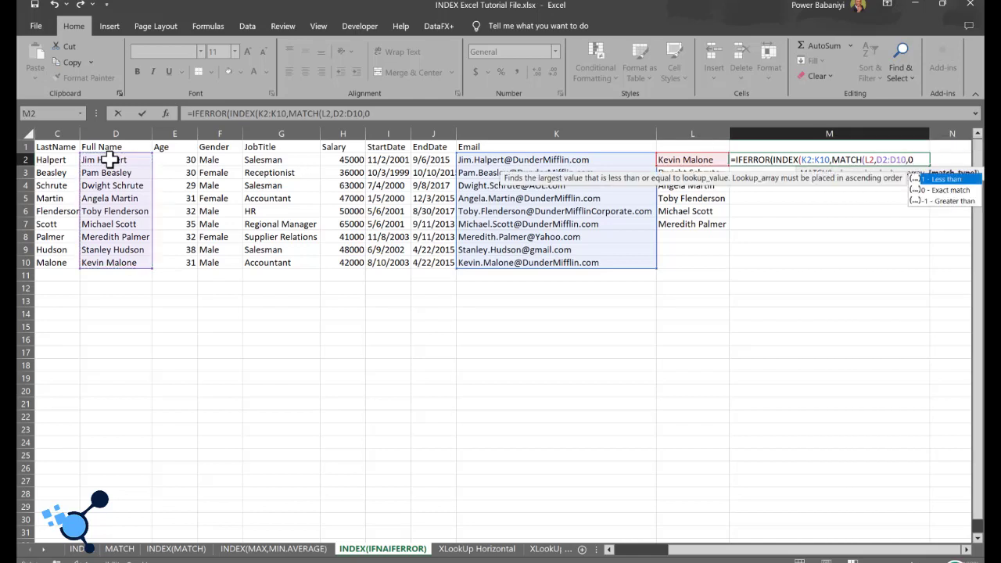
{"action": "type", "text": "))"}
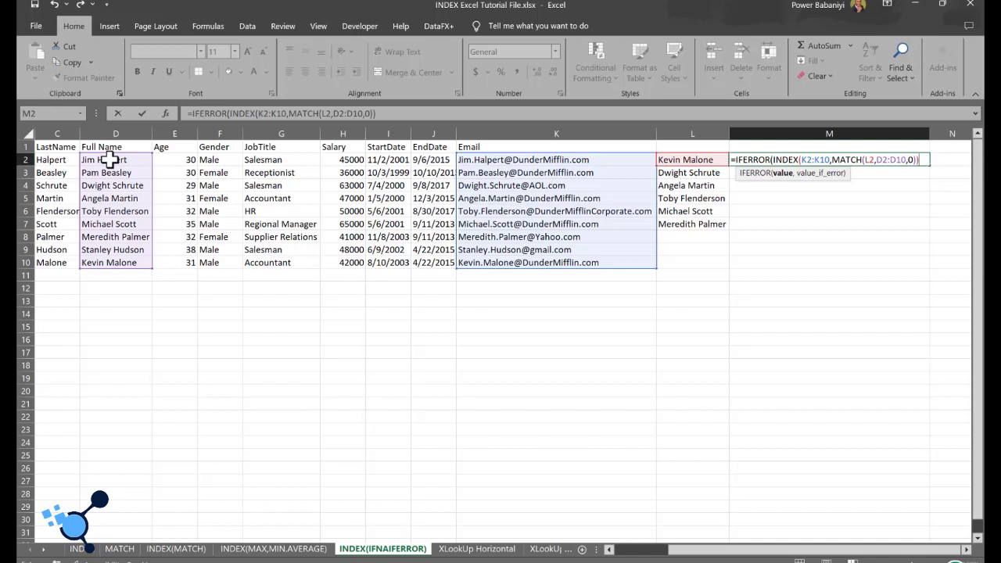
Step: Set "Staff not found" as the IFERROR fallback text and complete the M2 formula
{"action": "type", "text": ",\"Staff"}
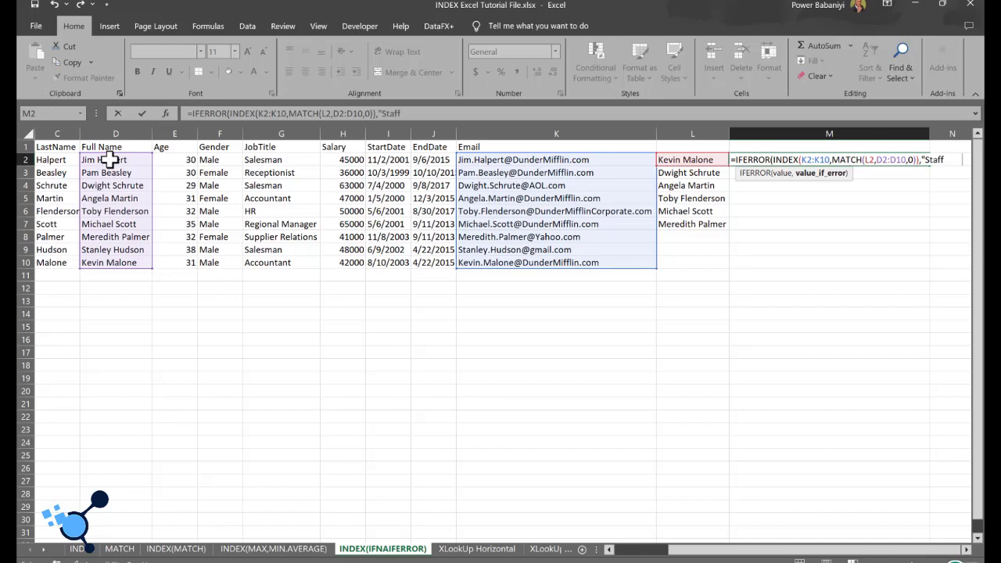
{"action": "type", "text": " not found"}
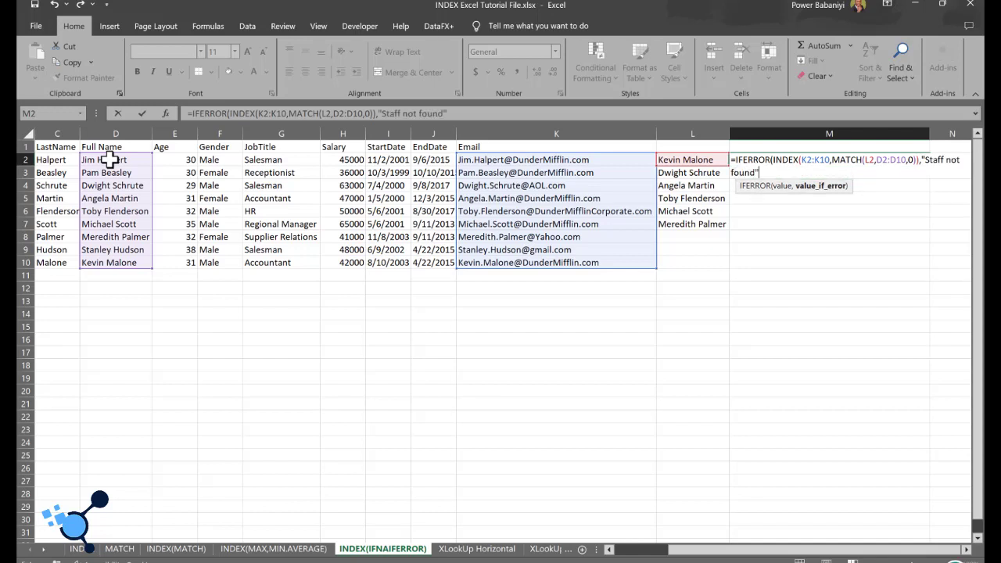
{"action": "type", "text": "\")"}
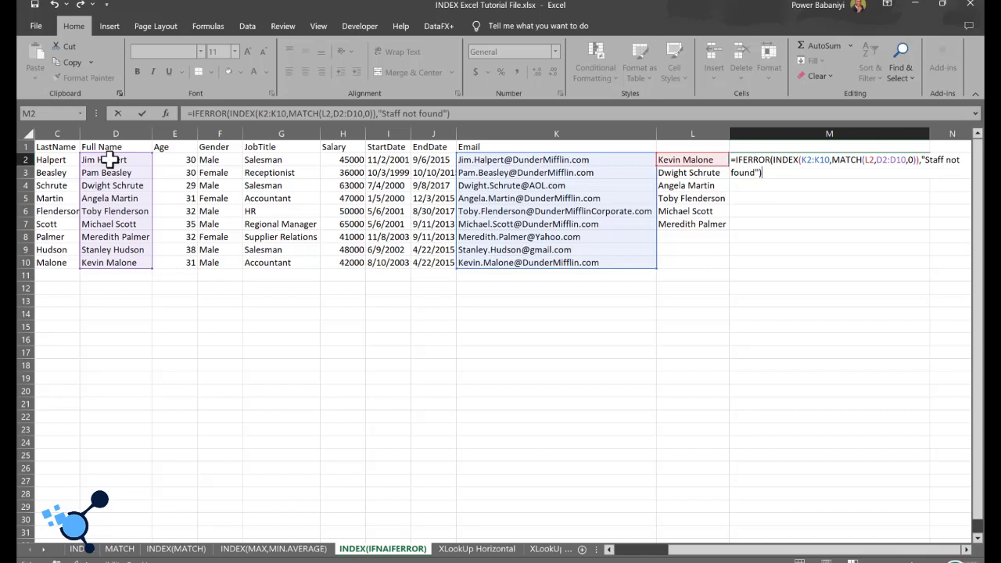
{"action": "key", "text": "Return"}
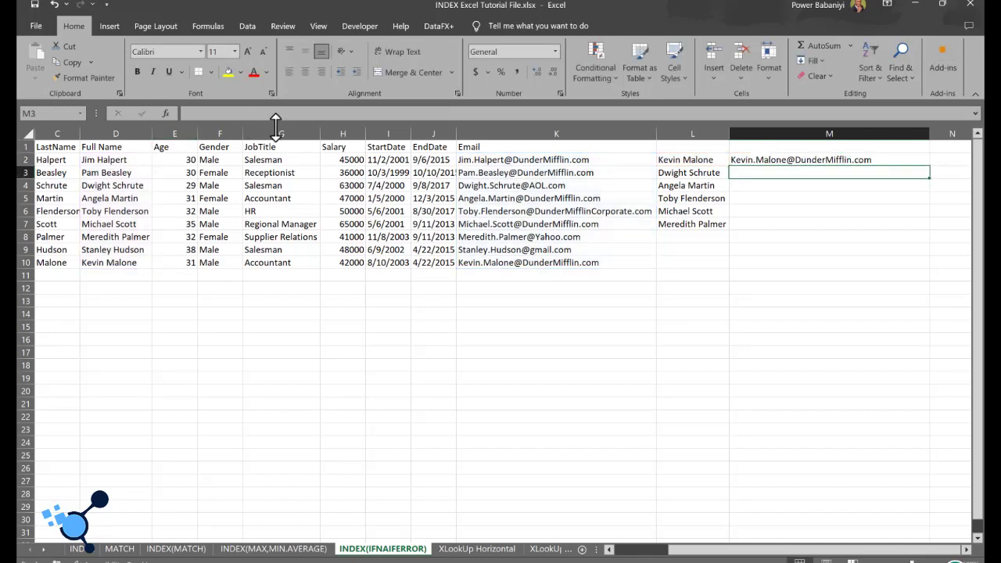
Step: Misspell the last name in L2 by inserting an "e" after the "l" to test the IFERROR formula
{"action": "double_click", "coordinate": [699, 159]}
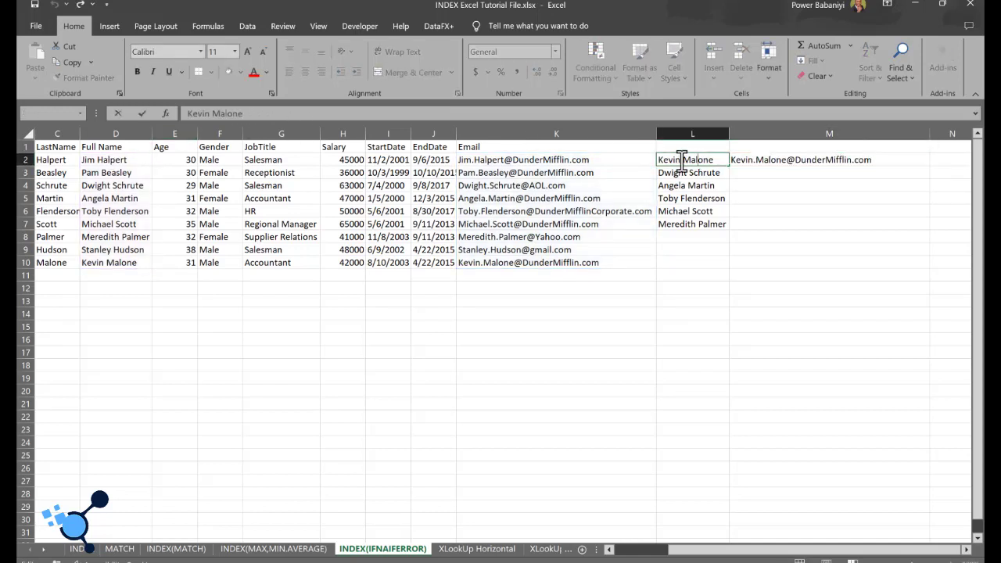
{"action": "type", "text": "o"}
{"action": "left_click", "coordinate": [763, 202]}
{"action": "left_click", "coordinate": [695, 161]}
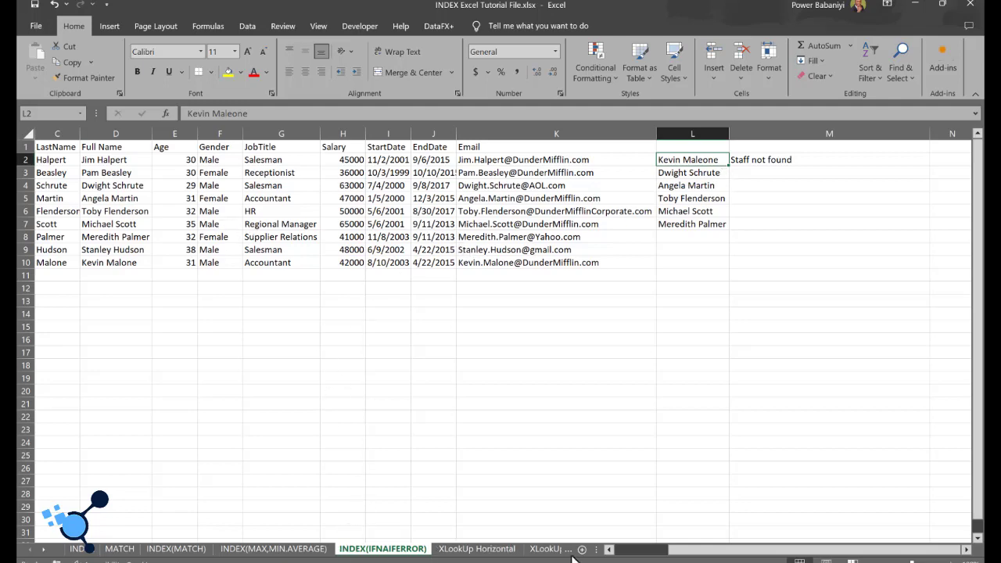
Step: Look through the XLookUp Horizontal, INDEX and MATCH worksheets, finishing on the INDEX sheet
{"action": "left_click_drag", "start_coordinate": [680, 551], "coordinate": [680, 551]}
{"action": "left_click_drag", "start_coordinate": [636, 555], "coordinate": [626, 555]}
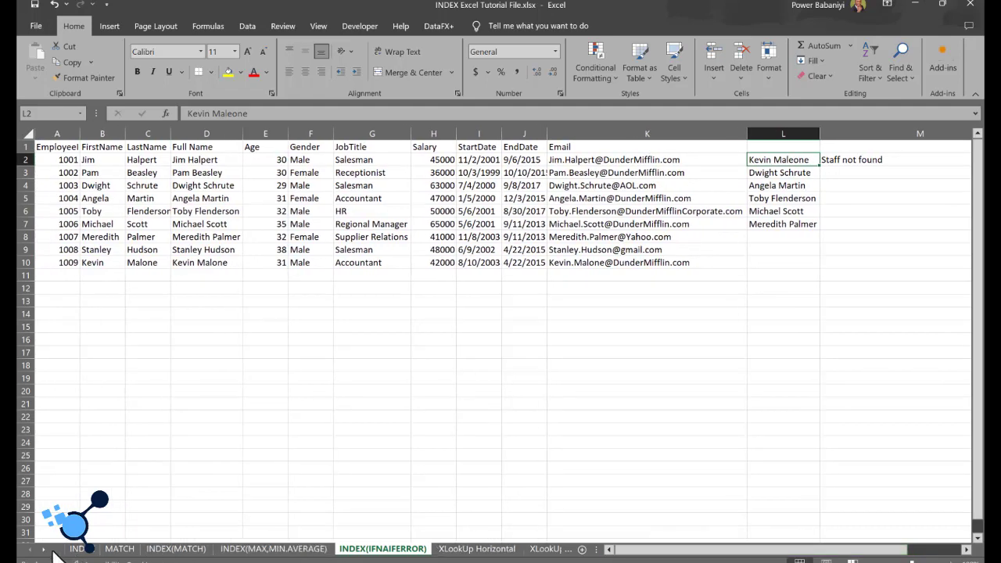
{"action": "left_click", "coordinate": [485, 550]}
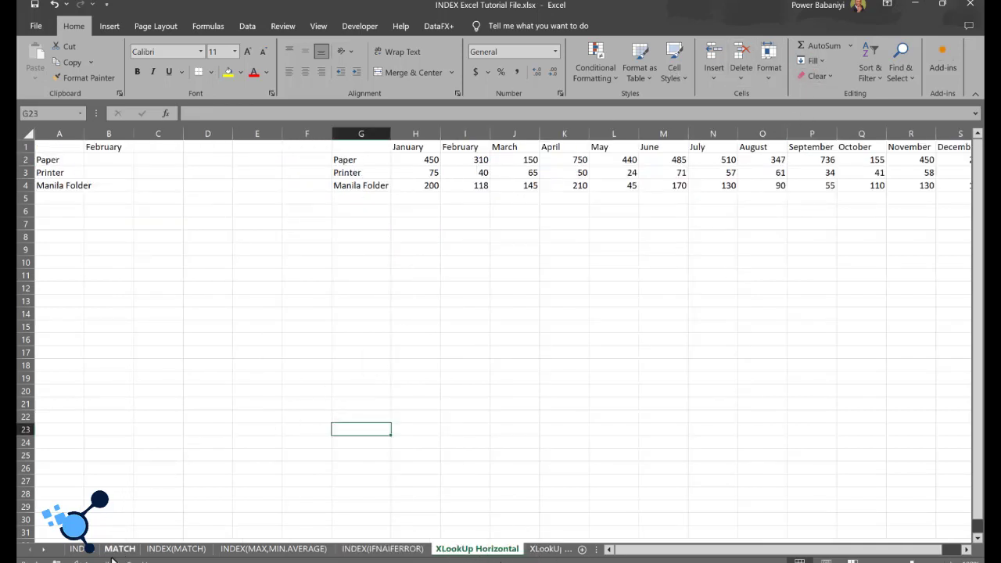
{"action": "left_click", "coordinate": [84, 551]}
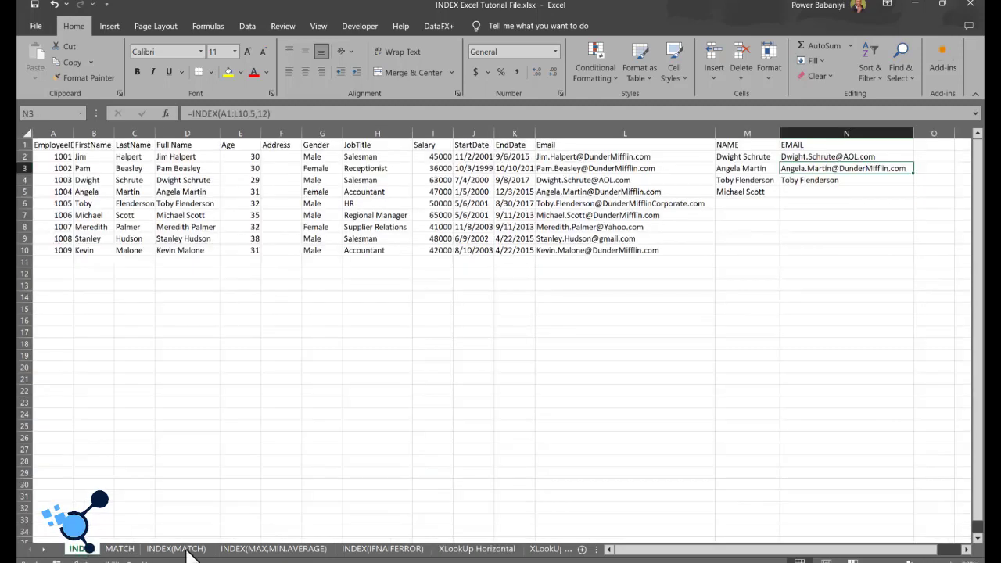
{"action": "left_click", "coordinate": [123, 550]}
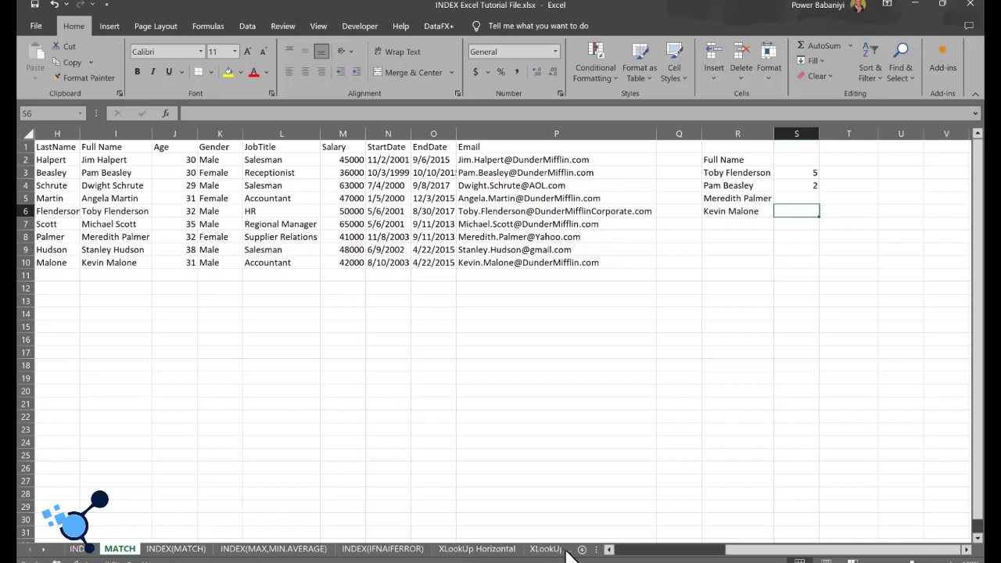
{"action": "left_click", "coordinate": [82, 550]}
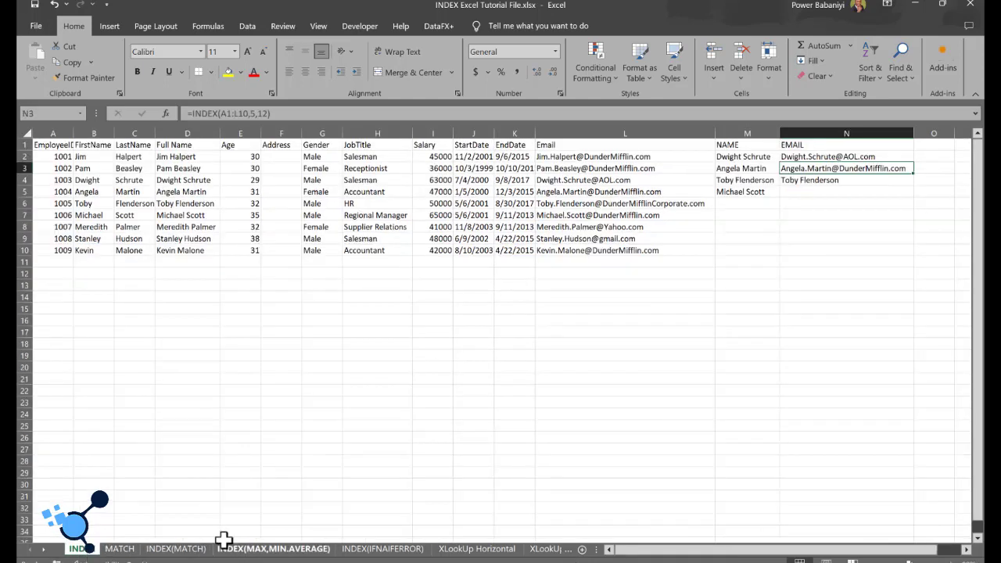